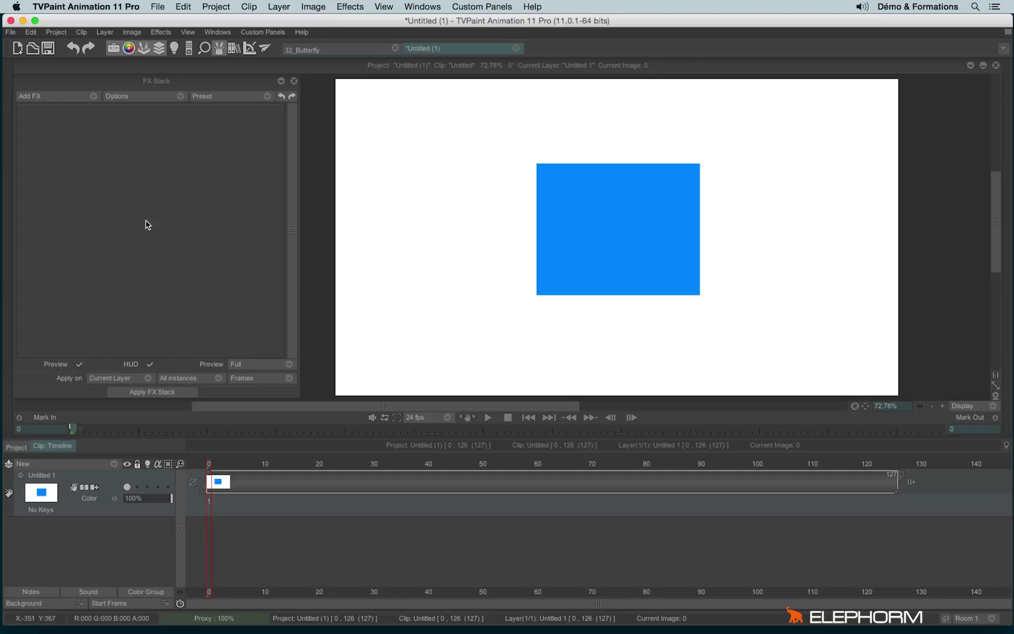
- Open the FX Stack's Add FX list to reach the Motion effects
click(52, 99)
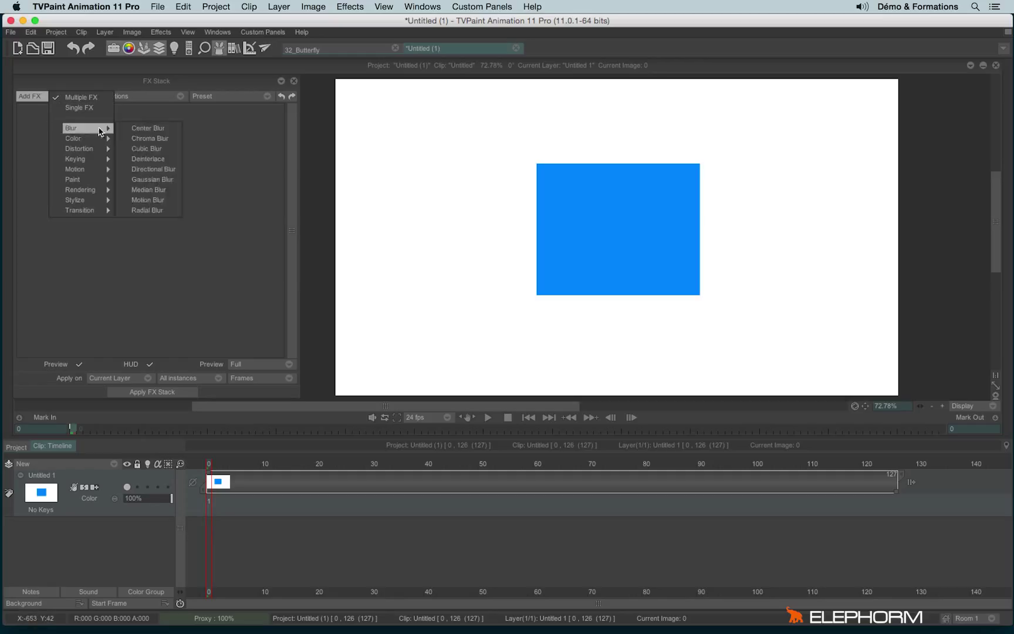
mouse_move(85, 168)
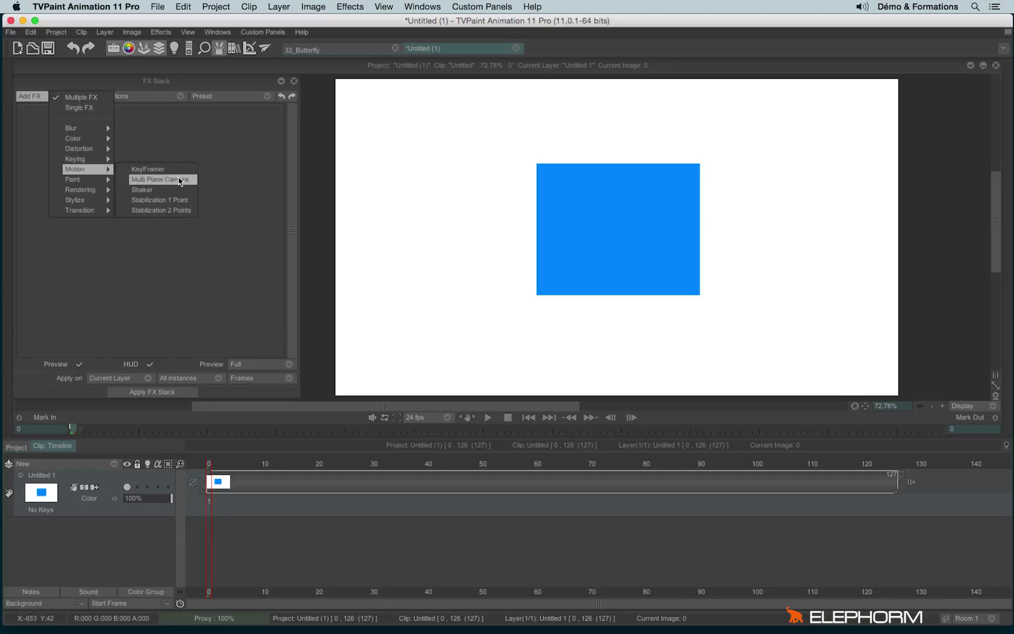
- Apply KeyFramer to the rectangle's layer, then set Position Y to 400 and Pivot X to -155
click(183, 167)
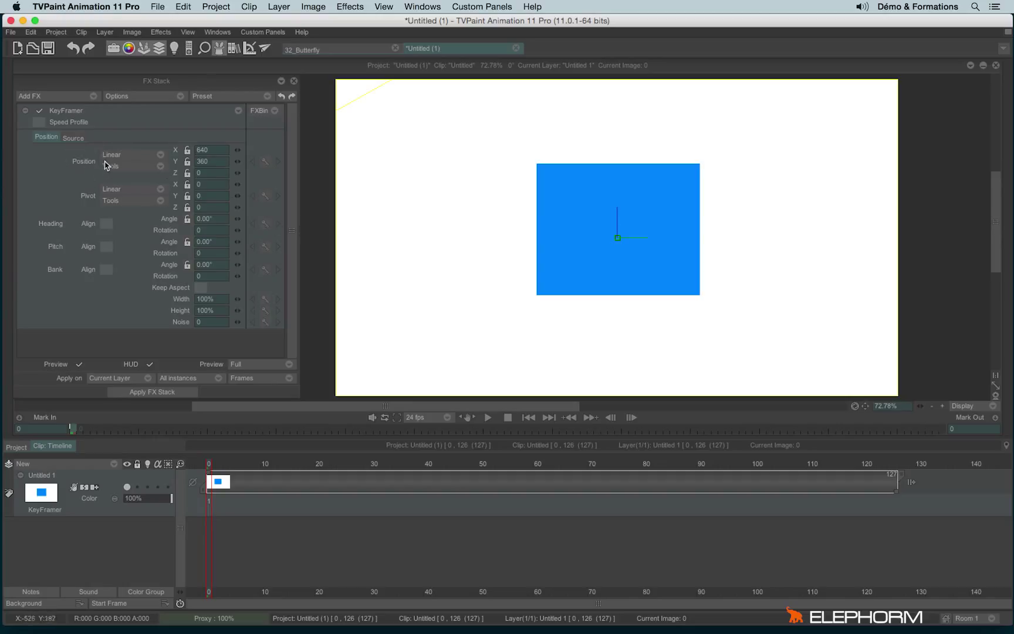
click(238, 150)
click(237, 150)
click(238, 161)
click(189, 165)
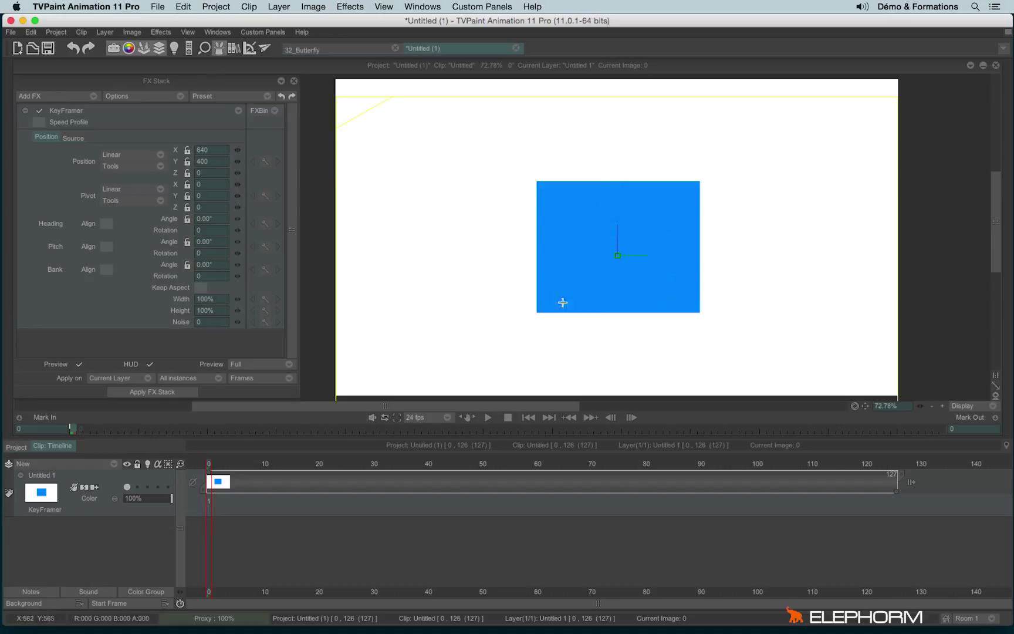
drag(238, 184, 223, 201)
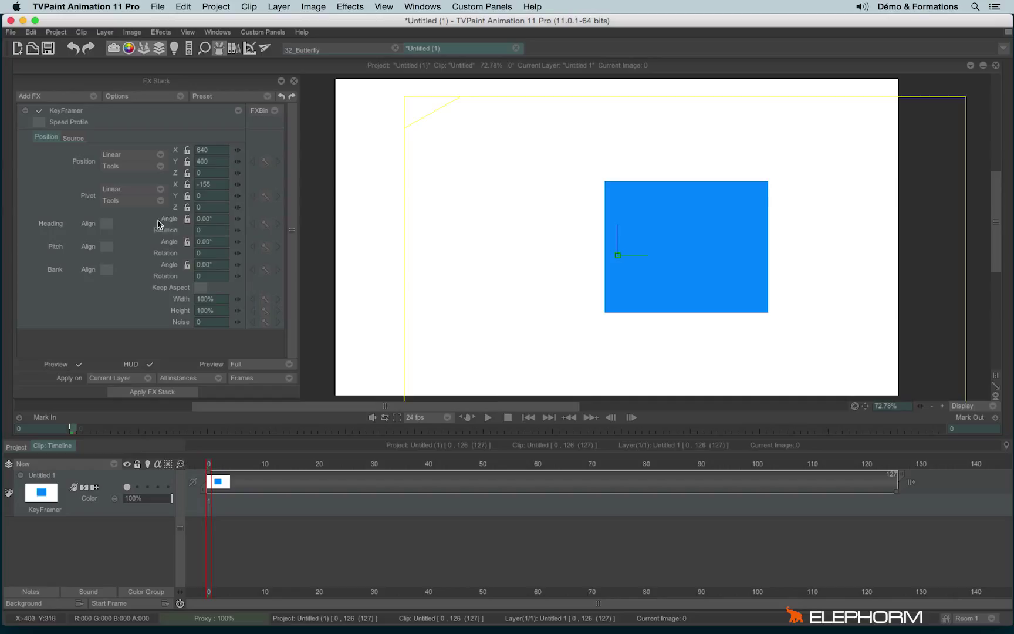
- Try heading and pitch rotations on the rectangle, then return both angles to 0
mouse_move(208, 218)
mouse_down()
mouse_move(201, 230)
mouse_move(221, 227)
mouse_move(233, 246)
mouse_up()
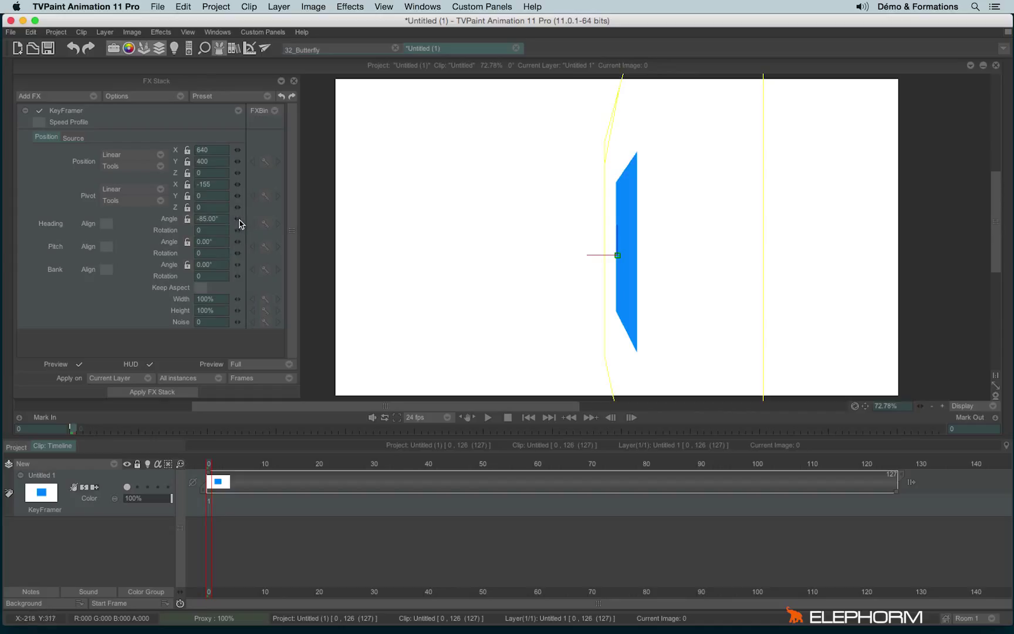
double_click(208, 218)
text(0)
key(Return)
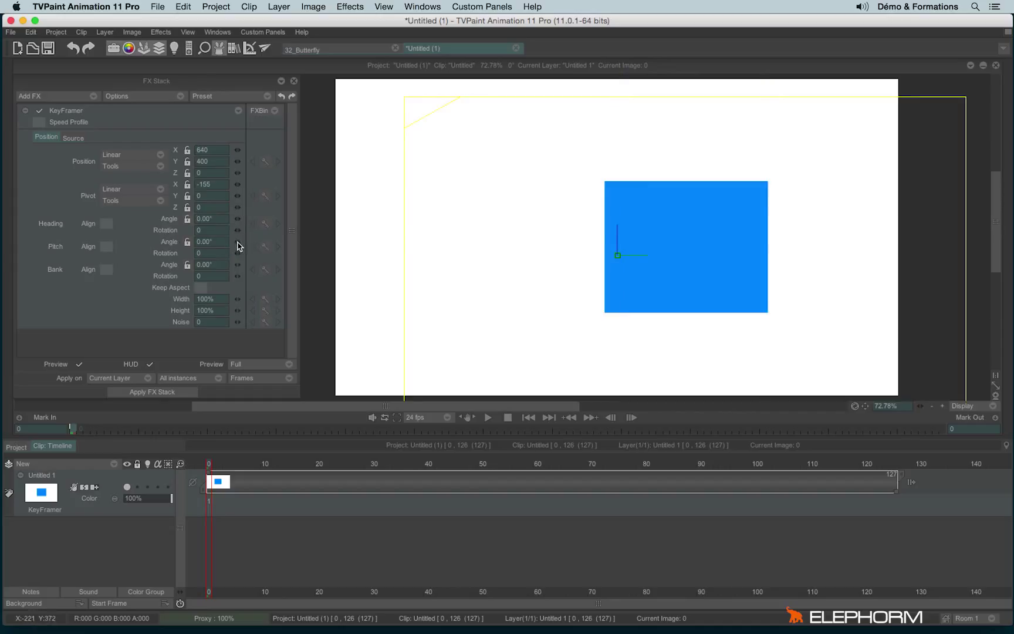
drag(238, 242, 262, 247)
double_click(207, 242)
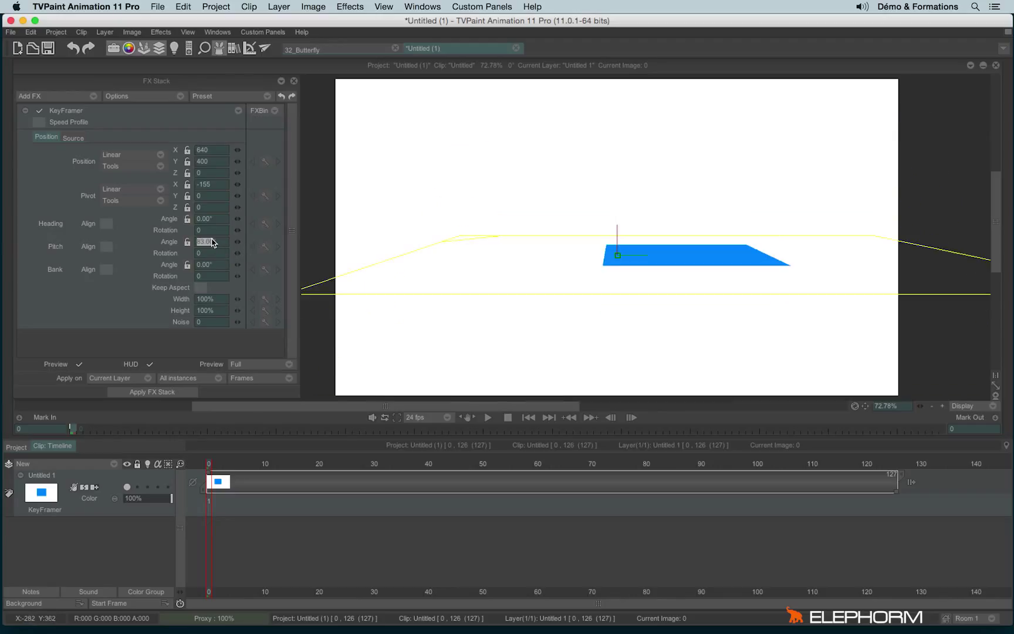
text(0)
key(Return)
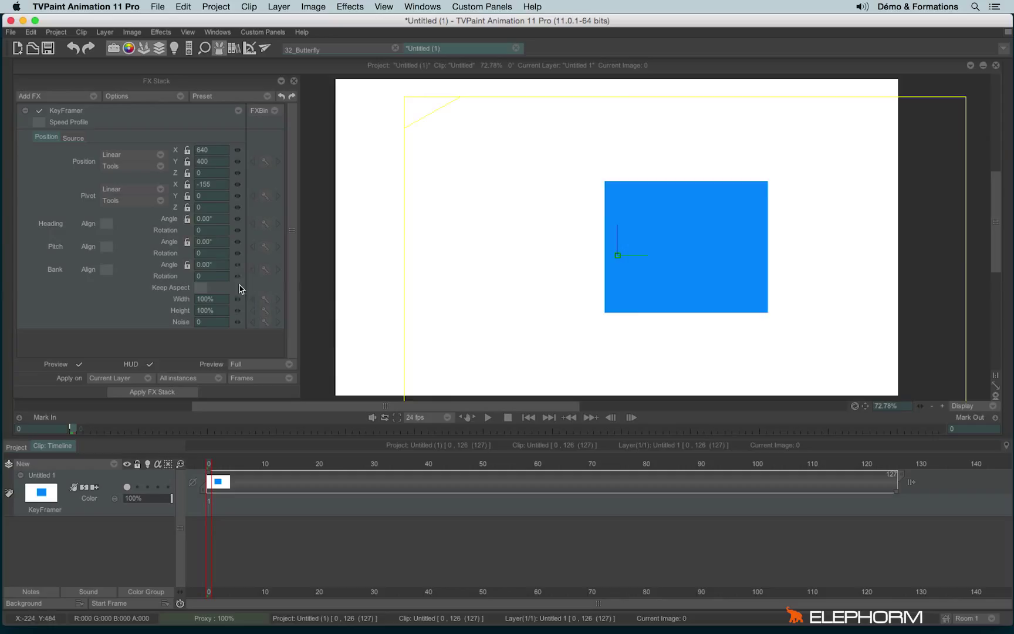
- Try a bank rotation, then reset all KeyFramer parameters to defaults
drag(240, 269, 286, 247)
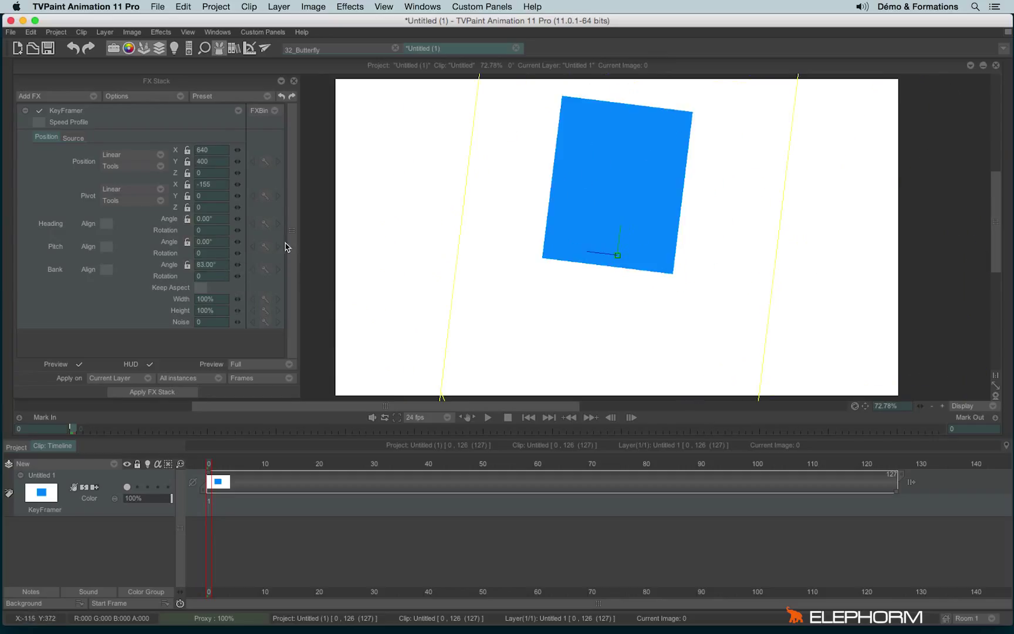
click(238, 112)
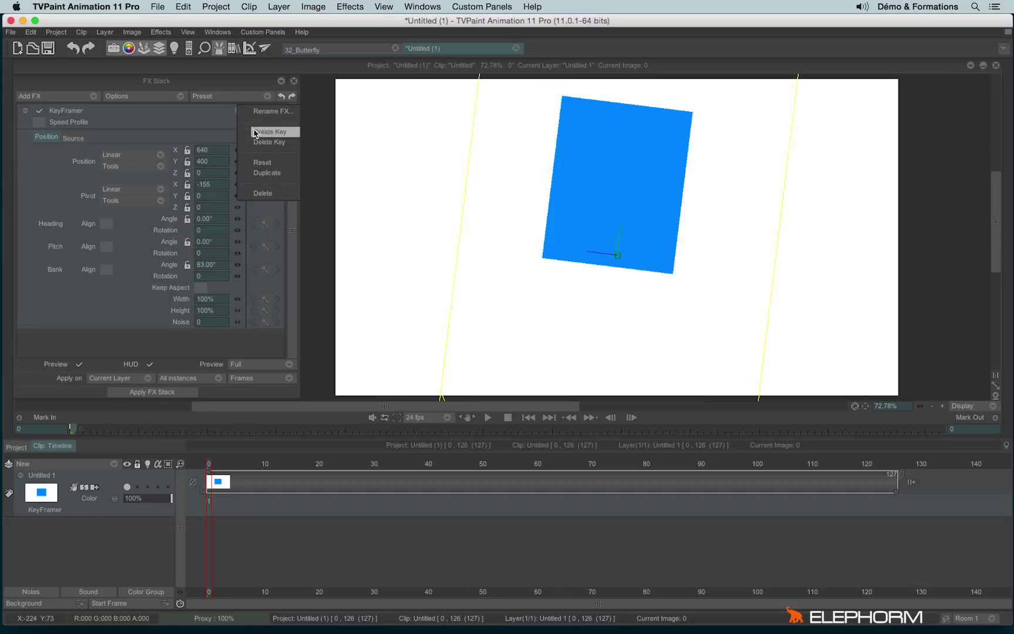
click(261, 163)
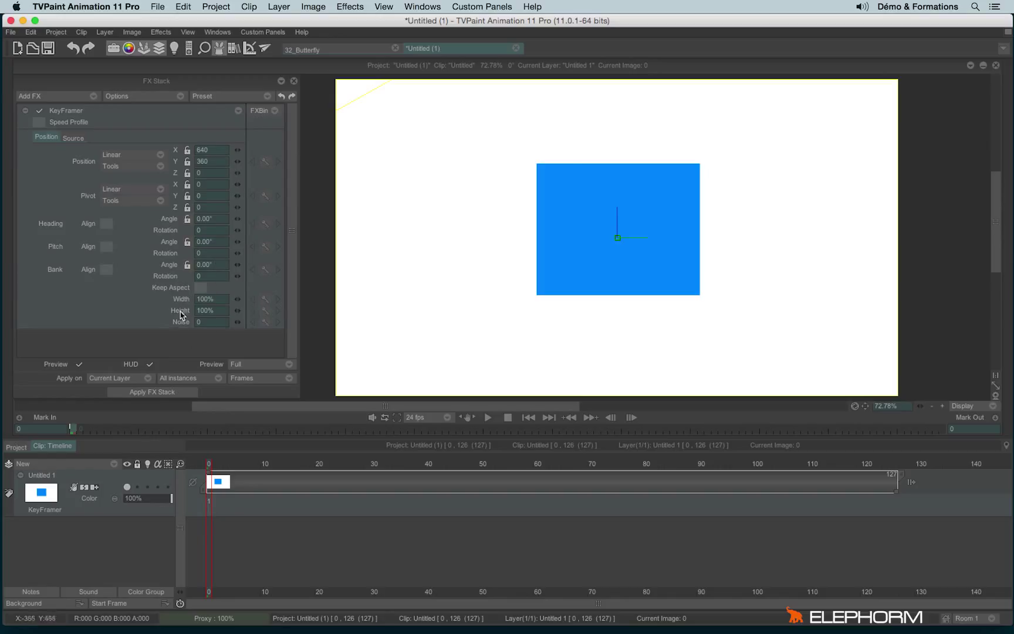
- Trial-resize width and height, enable Keep Aspect, and scale the size back to about 98%
drag(218, 302, 254, 317)
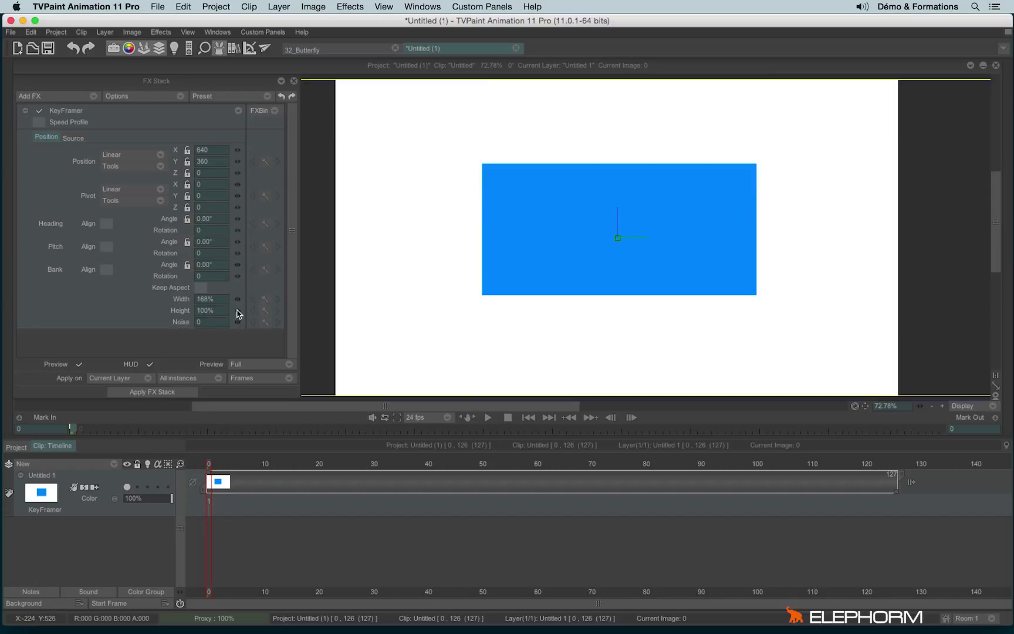
mouse_move(241, 311)
mouse_down()
mouse_move(232, 313)
mouse_move(282, 315)
mouse_up()
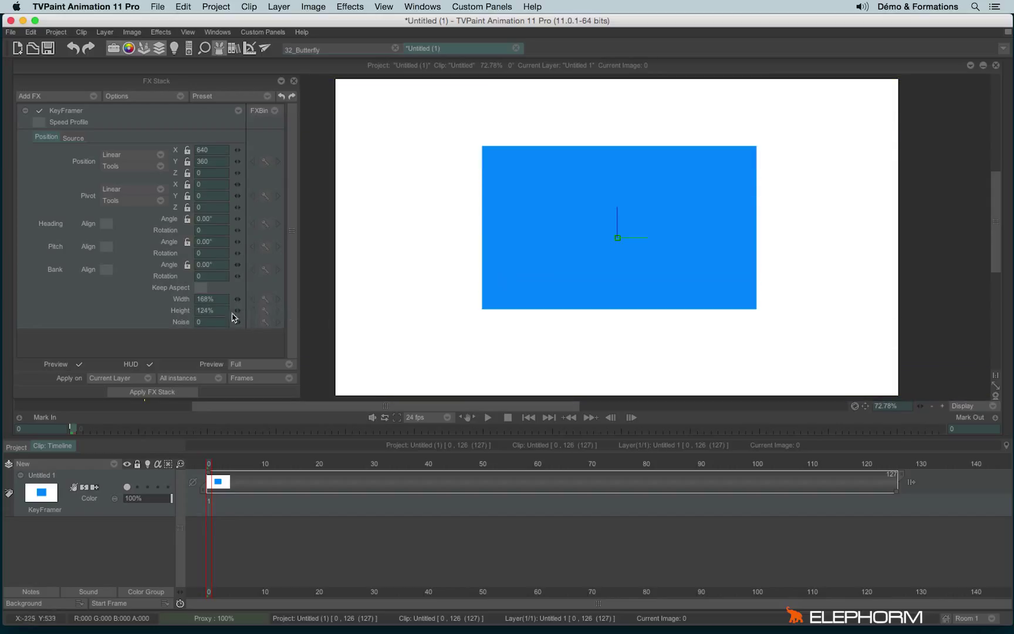
click(202, 288)
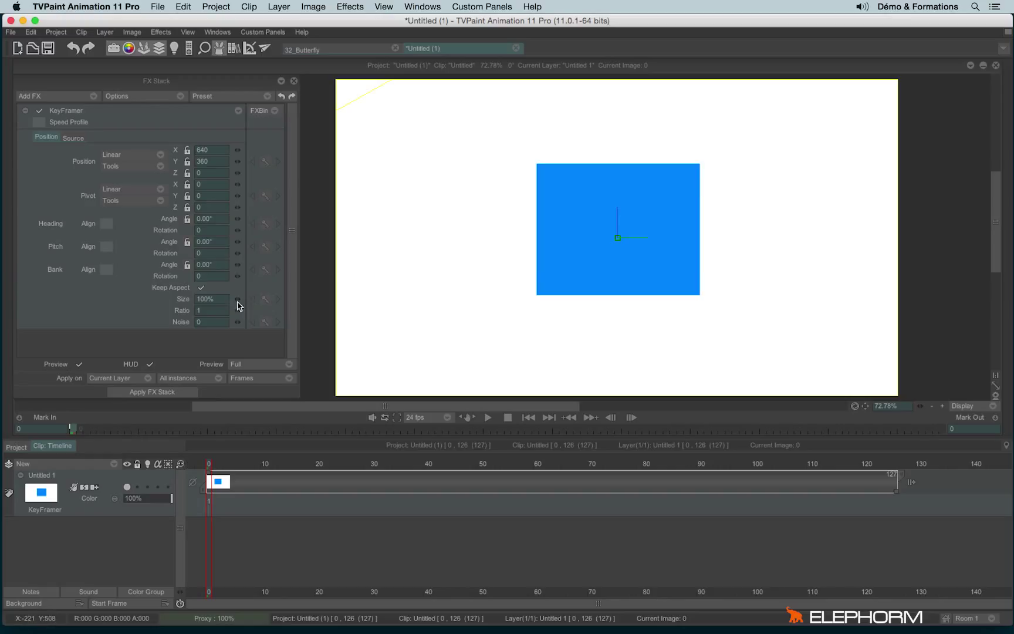
drag(239, 301, 298, 302)
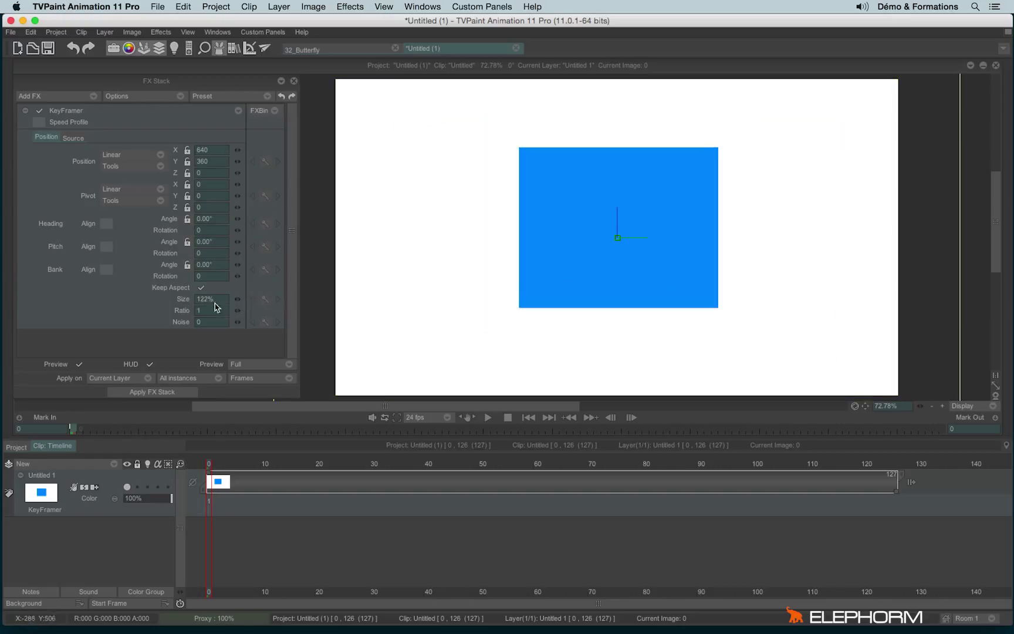
drag(240, 305, 212, 306)
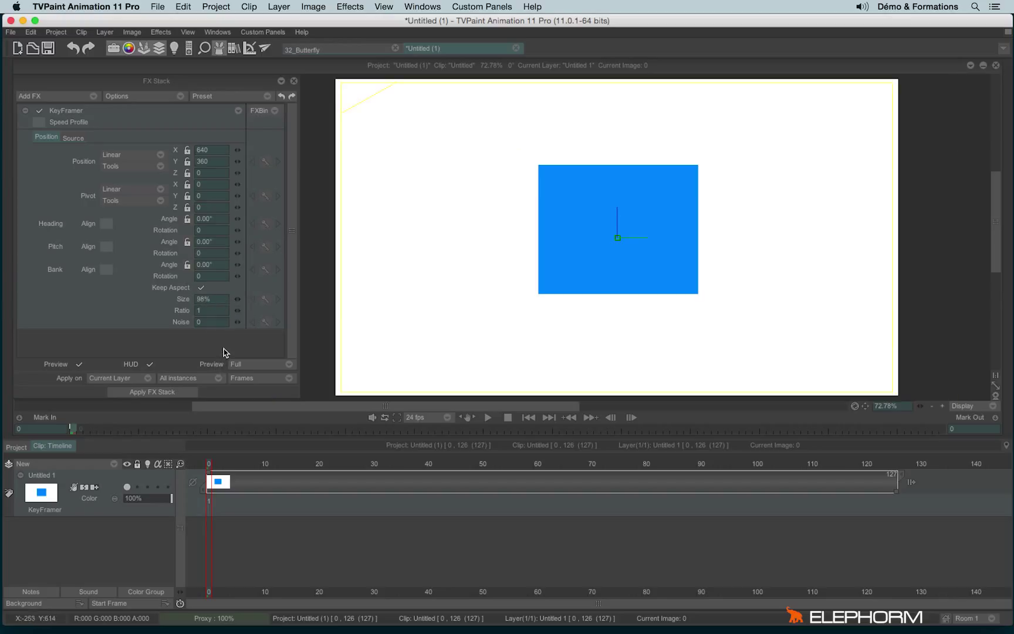
- Record a KeyFramer key for the resized rectangle
click(238, 110)
click(269, 131)
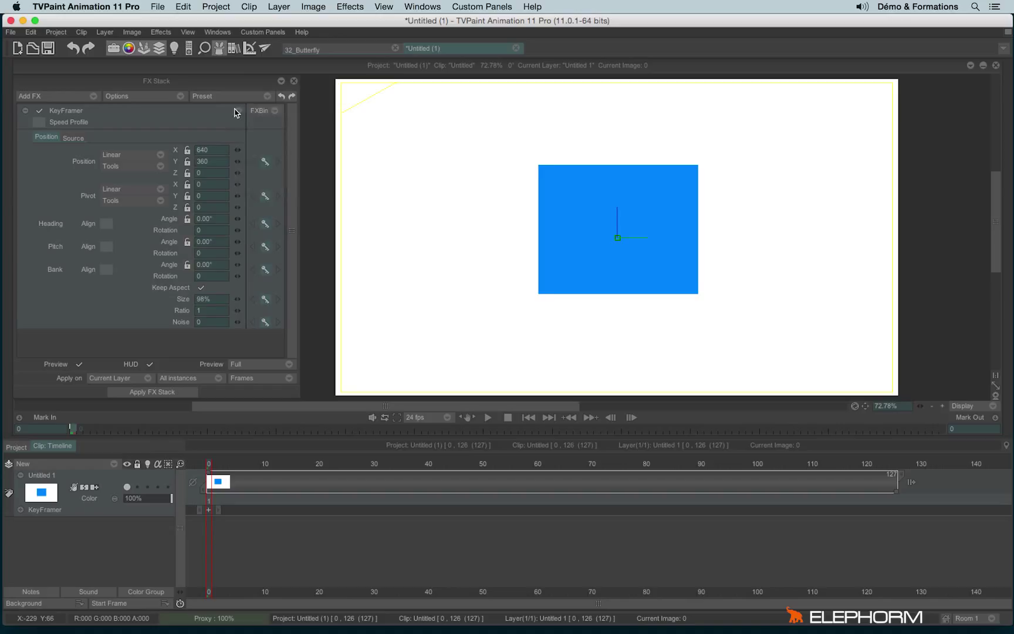
click(238, 110)
- Reset KeyFramer, key the rectangle at upper left on frame 0, and go to frame 126
click(255, 162)
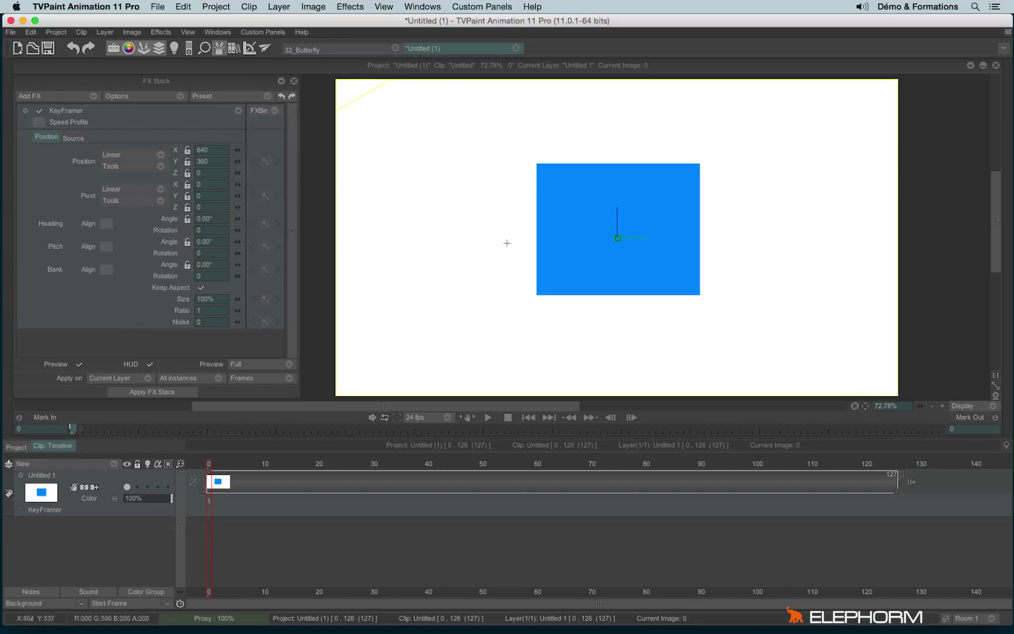
mouse_move(616, 238)
mouse_down()
mouse_move(373, 133)
mouse_move(454, 176)
mouse_move(408, 153)
mouse_move(438, 175)
mouse_up()
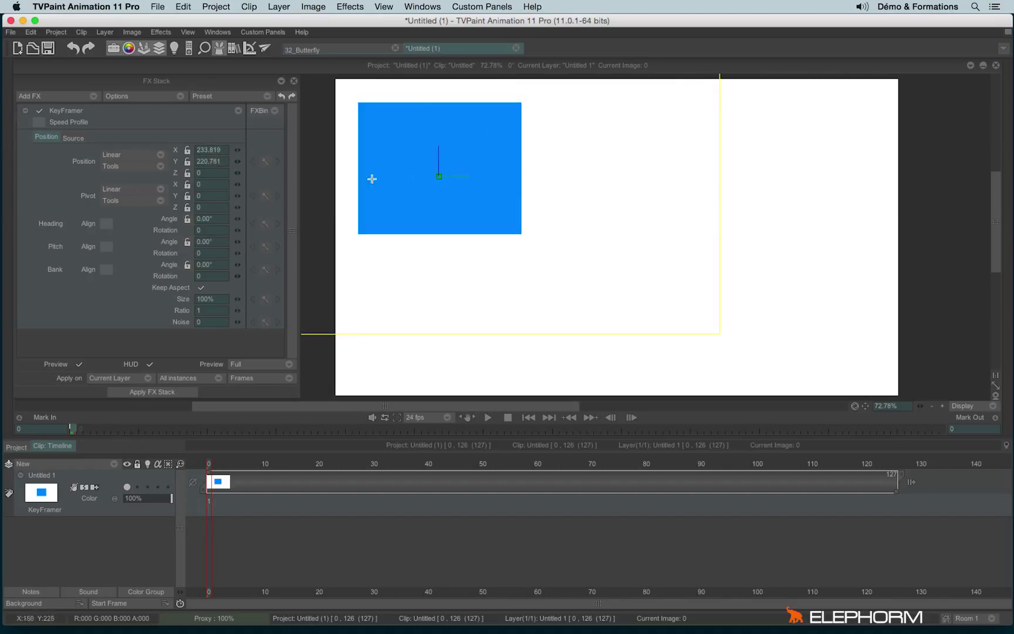
click(239, 110)
click(273, 136)
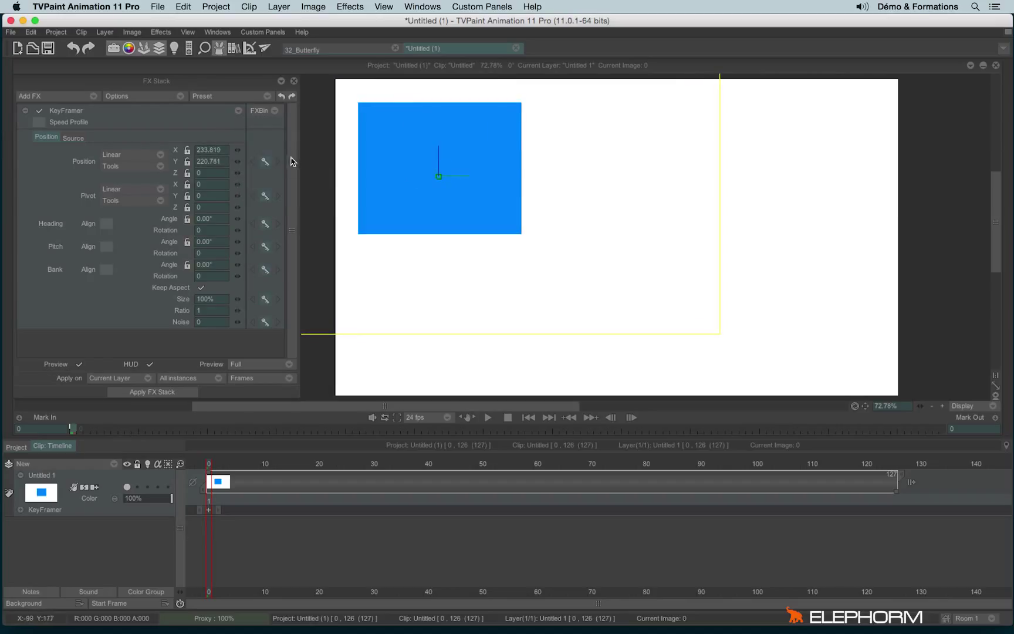
click(886, 467)
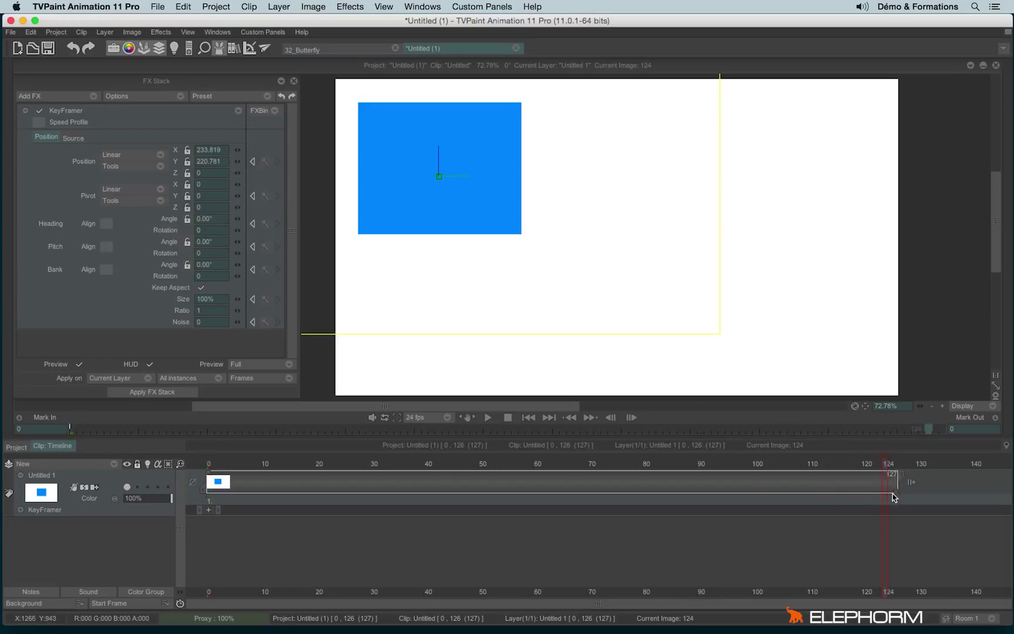
click(897, 467)
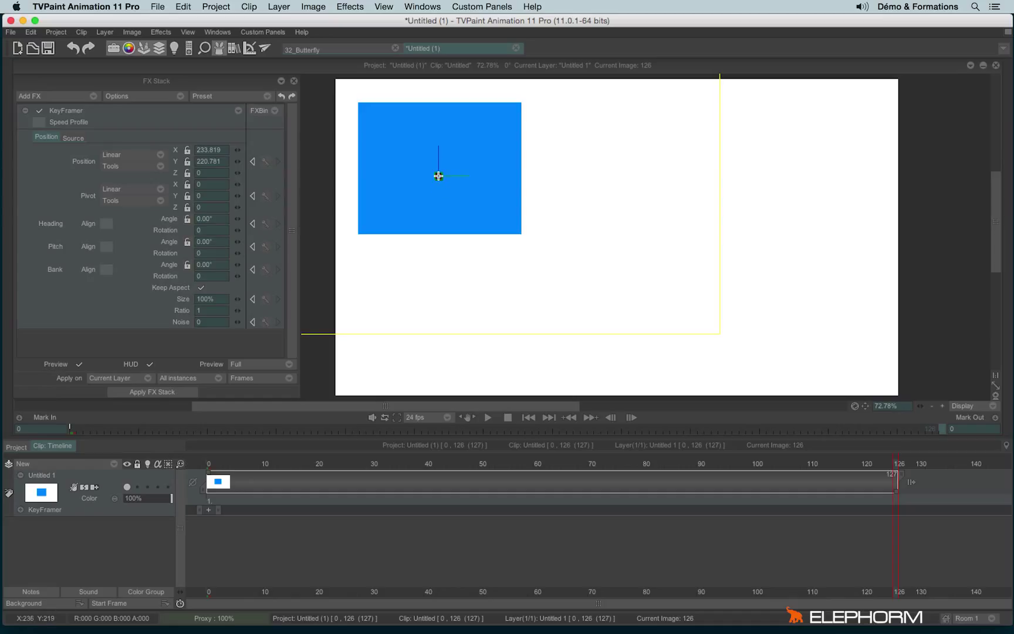
- Key the rectangle at the lower right on frame 126 and preview the path
drag(440, 176, 782, 330)
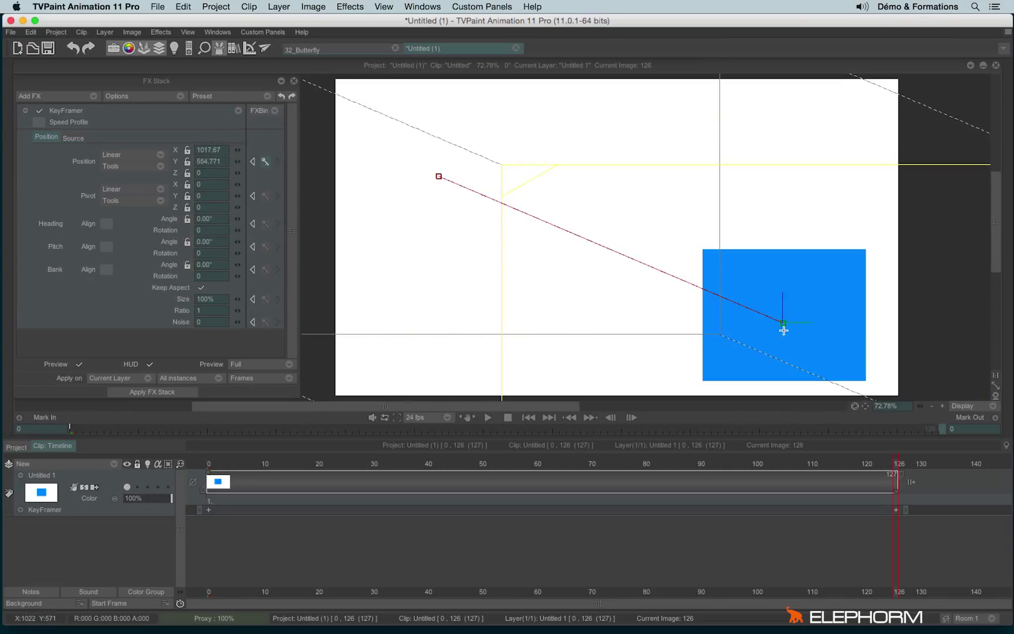
mouse_move(897, 465)
mouse_down()
mouse_move(665, 446)
mouse_move(732, 444)
mouse_move(760, 463)
mouse_up()
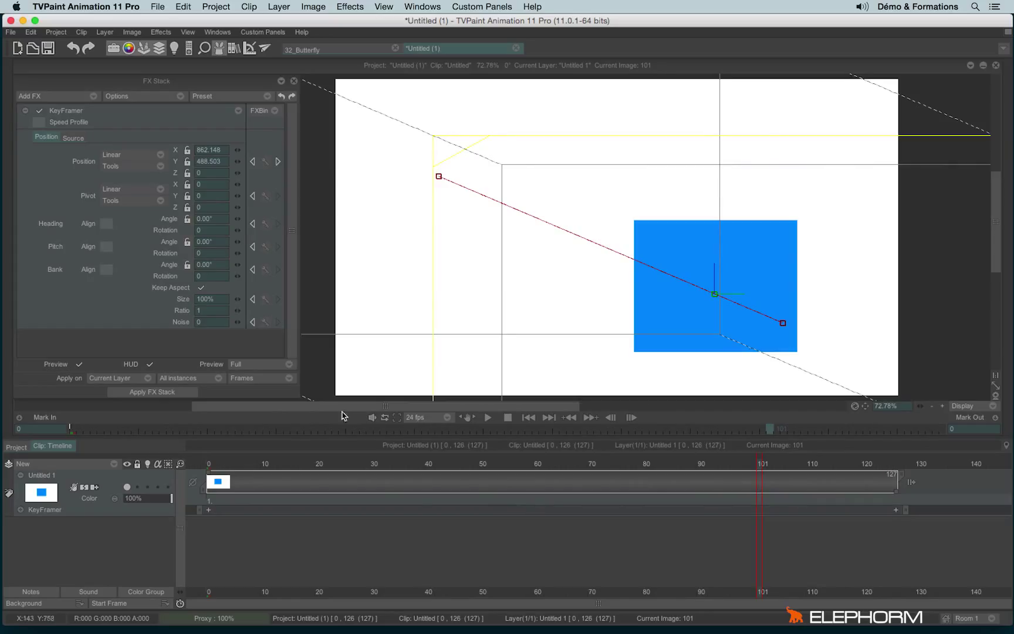
drag(211, 467, 615, 482)
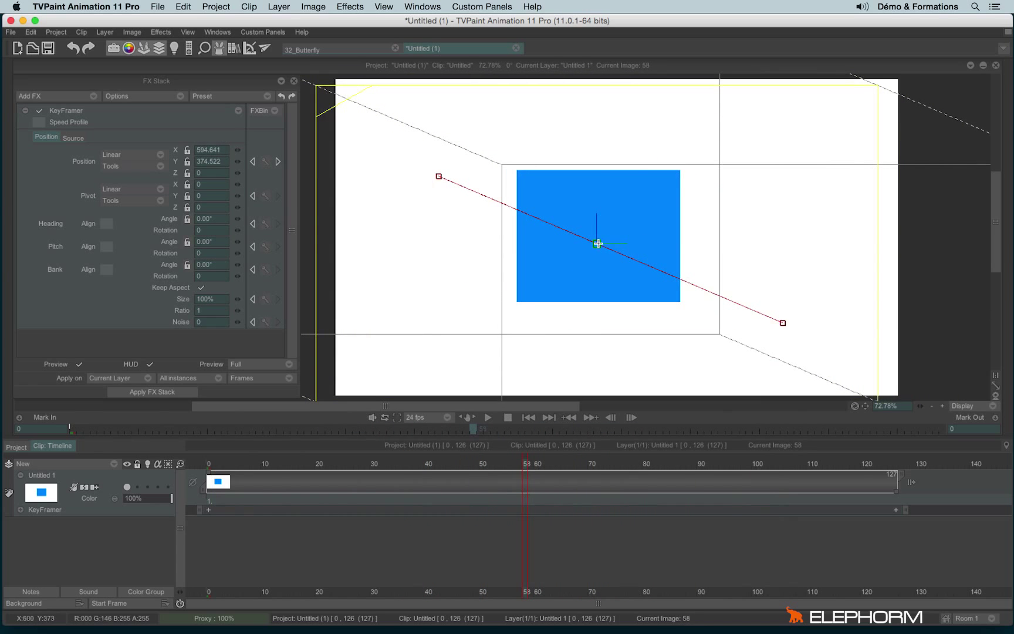
- Bend the path upward by pulling the frame-58 point up and left
mouse_move(596, 244)
mouse_down()
mouse_move(590, 254)
mouse_move(677, 164)
mouse_up()
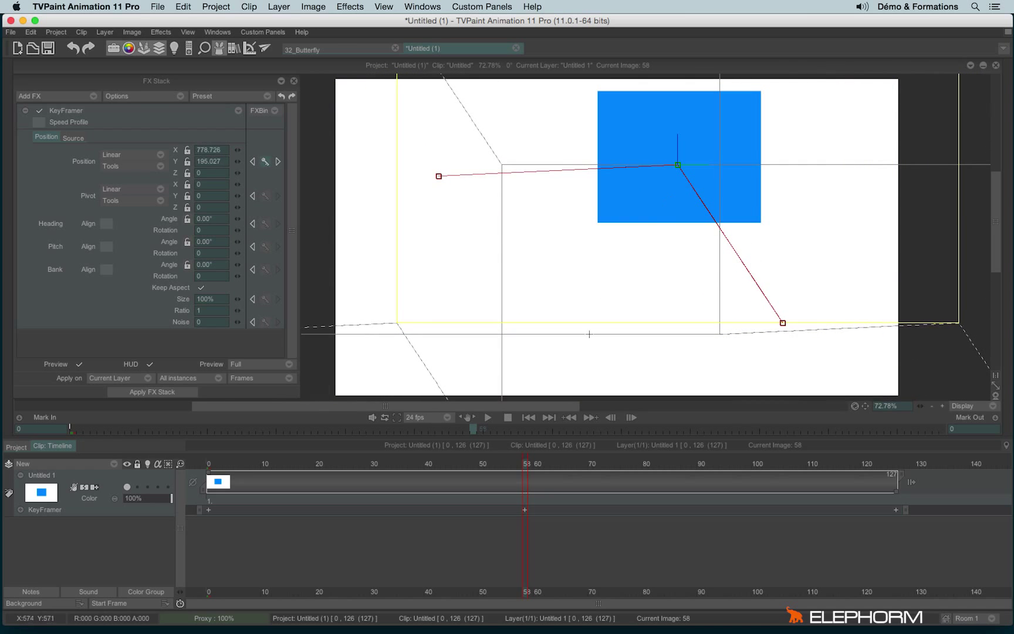
mouse_move(215, 472)
mouse_down()
mouse_move(486, 476)
mouse_move(527, 513)
mouse_up()
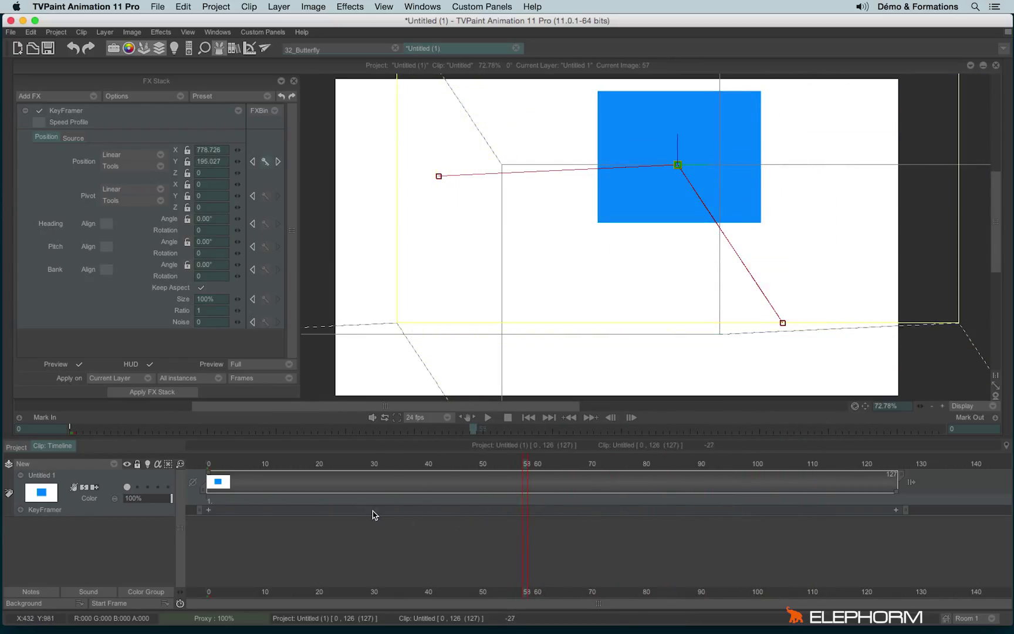
key(Right)
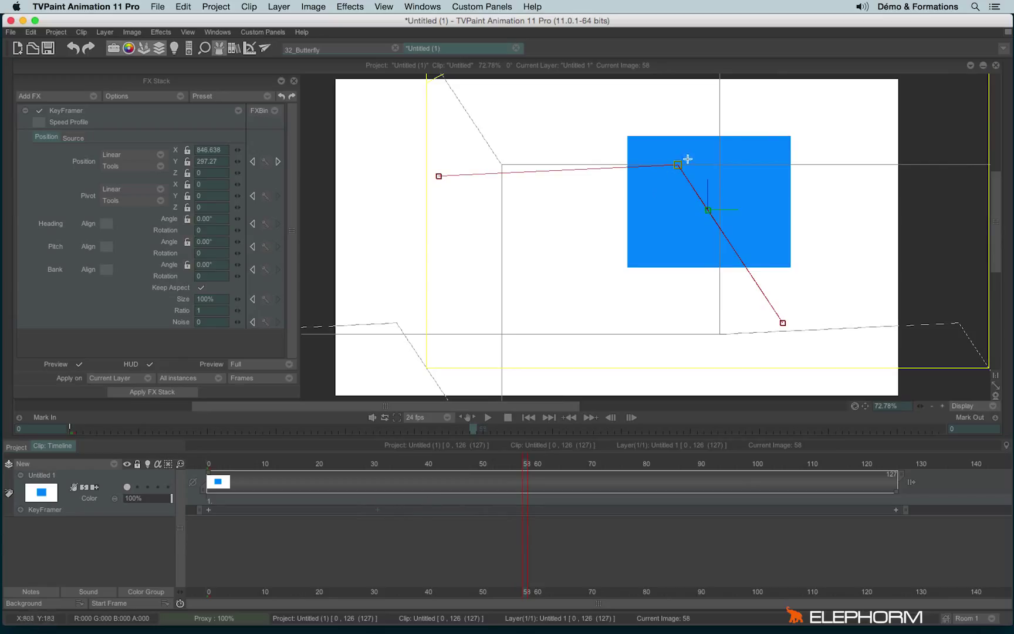
drag(680, 165, 581, 138)
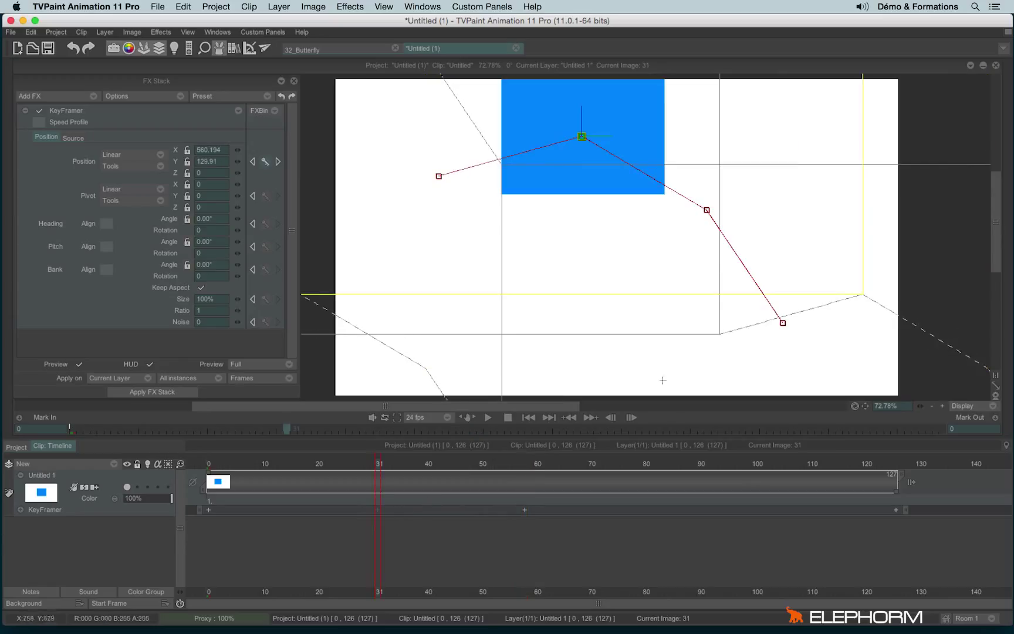
- Move the rectangle lower at frame 88 and scrub to check the motion
click(689, 463)
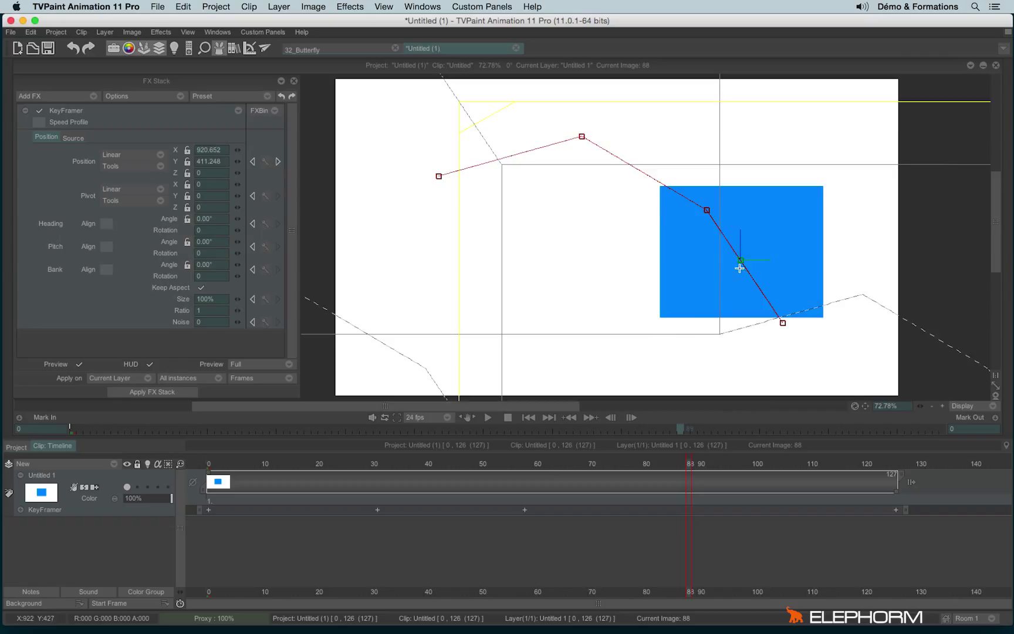
drag(739, 261, 662, 330)
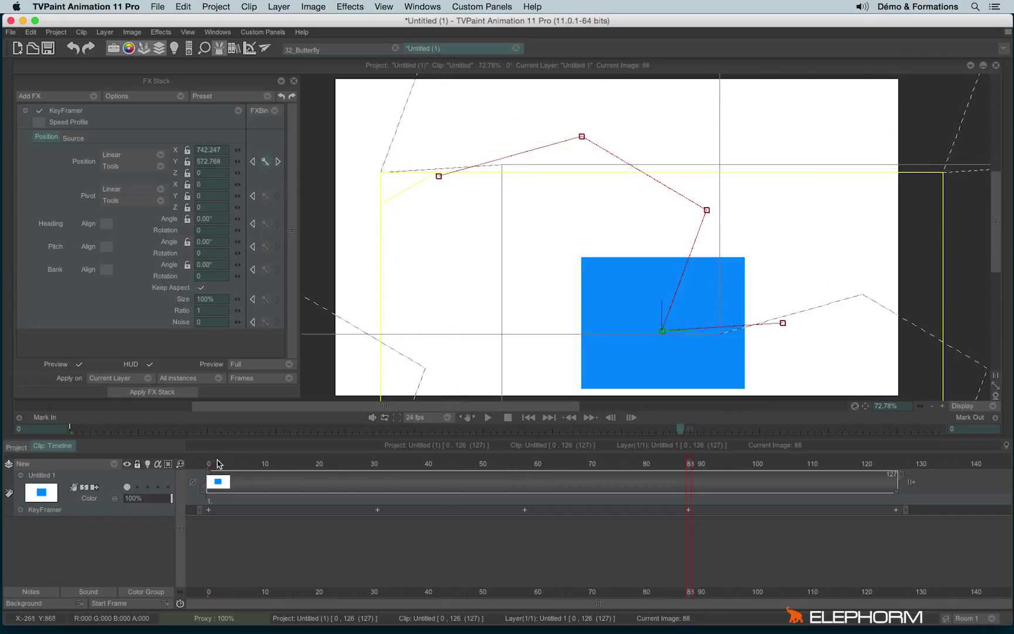
mouse_move(212, 464)
mouse_down()
mouse_move(618, 487)
mouse_move(362, 445)
mouse_move(526, 456)
mouse_up()
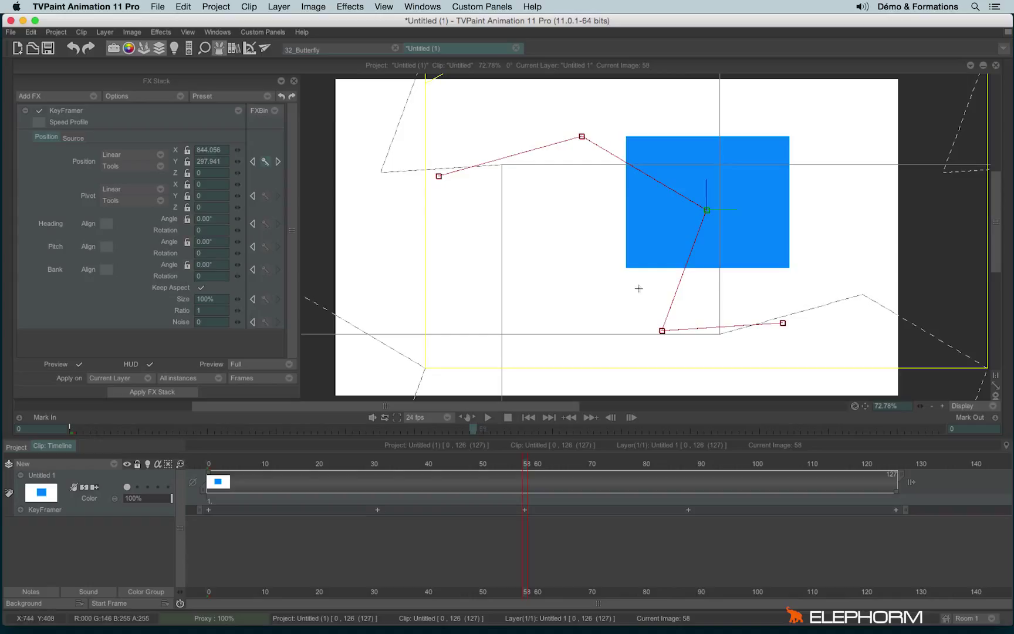
- Make the top keypoint a spline and curve the path with its tangent
right_click(582, 136)
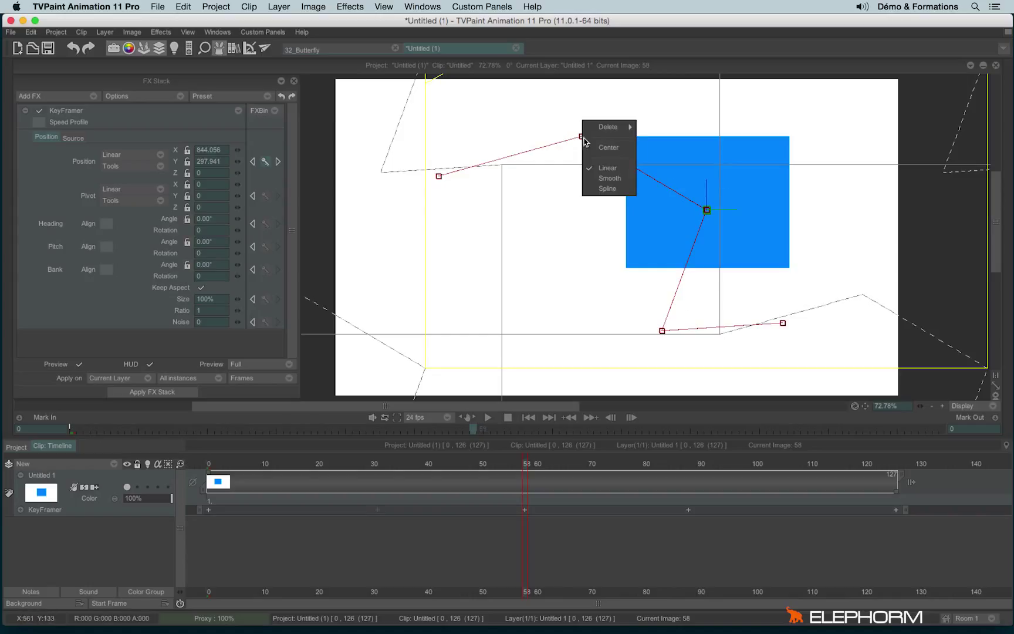
click(609, 189)
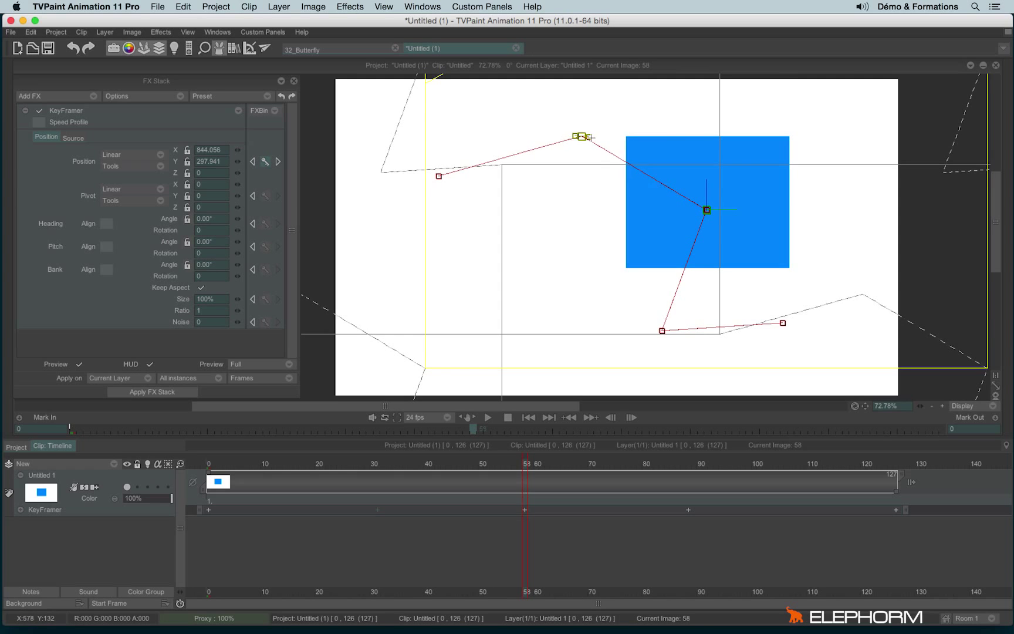
mouse_move(590, 137)
mouse_down()
mouse_move(774, 320)
mouse_move(833, 139)
mouse_move(841, 144)
mouse_up()
mouse_move(707, 211)
mouse_down()
mouse_move(696, 214)
mouse_move(703, 223)
mouse_up()
- Make the lower keypoint a spline, bend its tangent, and play back the curved path
right_click(699, 222)
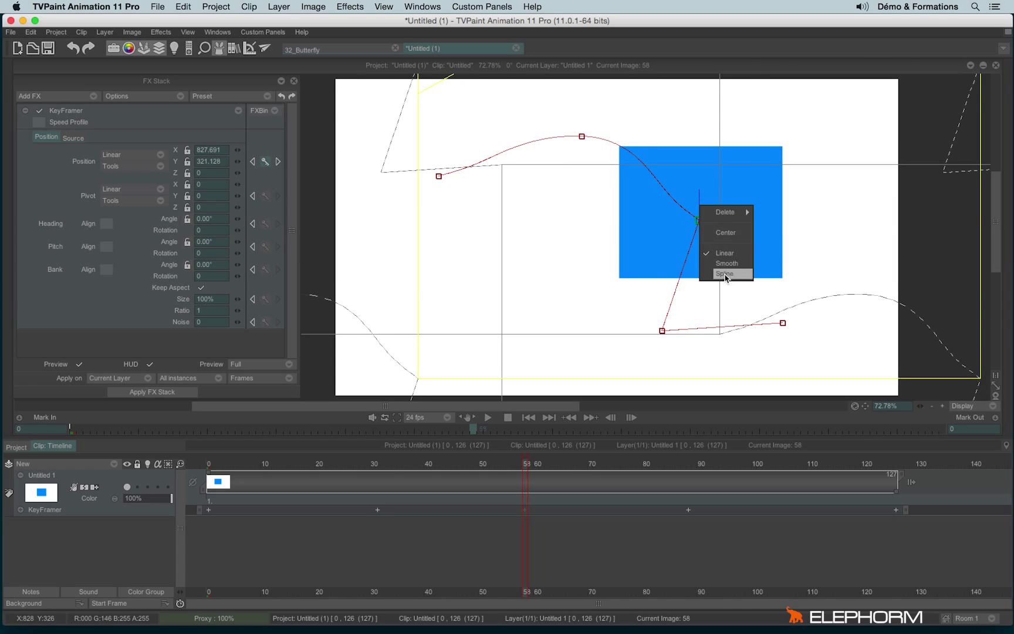
click(726, 261)
mouse_move(702, 223)
mouse_down()
mouse_move(778, 374)
mouse_move(895, 188)
mouse_move(864, 269)
mouse_up()
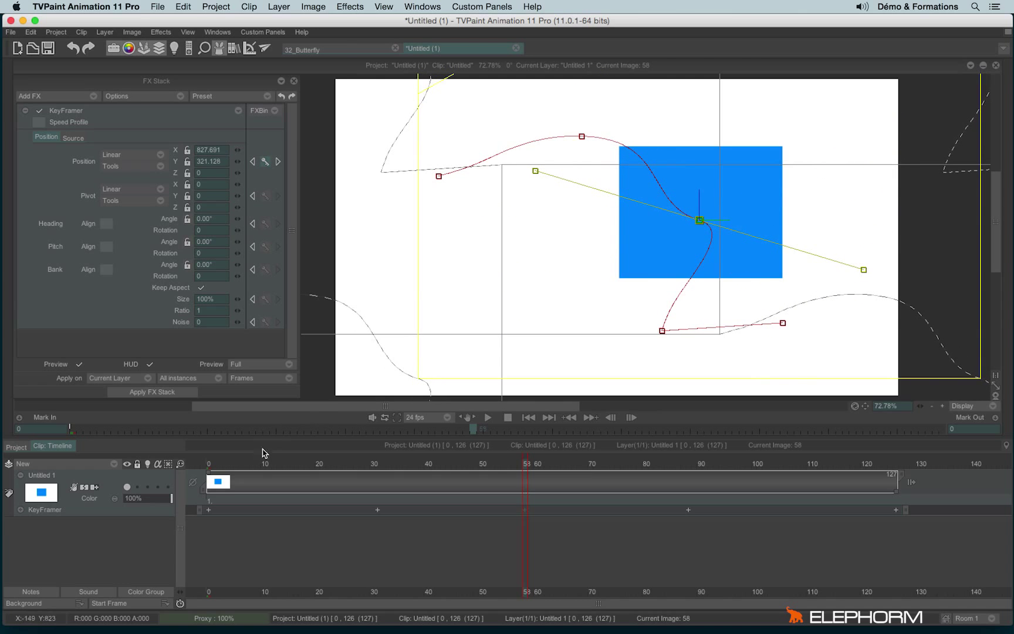
mouse_move(215, 466)
mouse_down()
mouse_move(857, 490)
mouse_move(391, 476)
mouse_up()
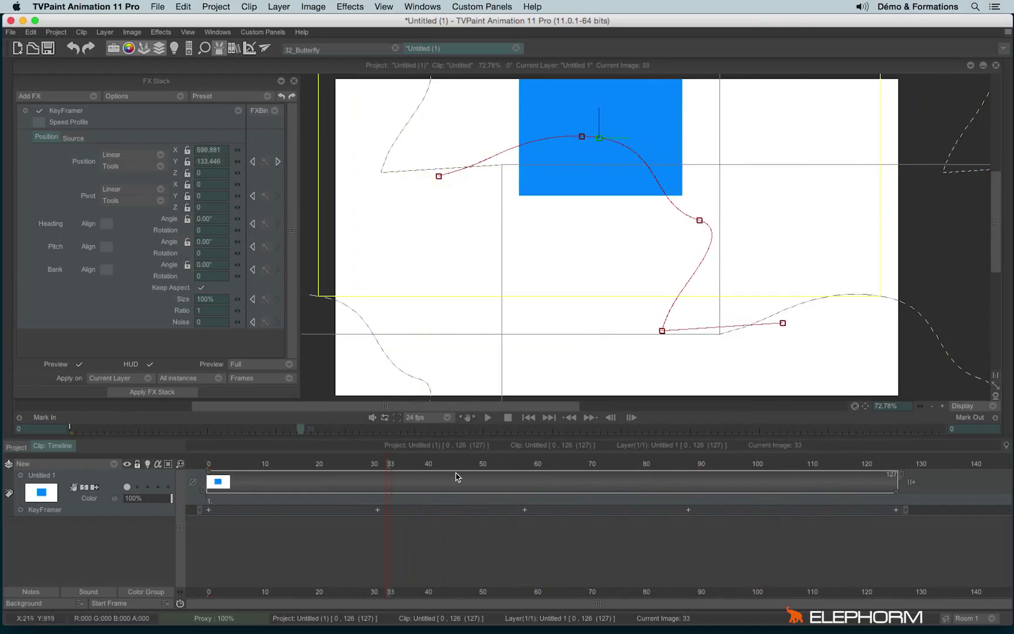
click(486, 418)
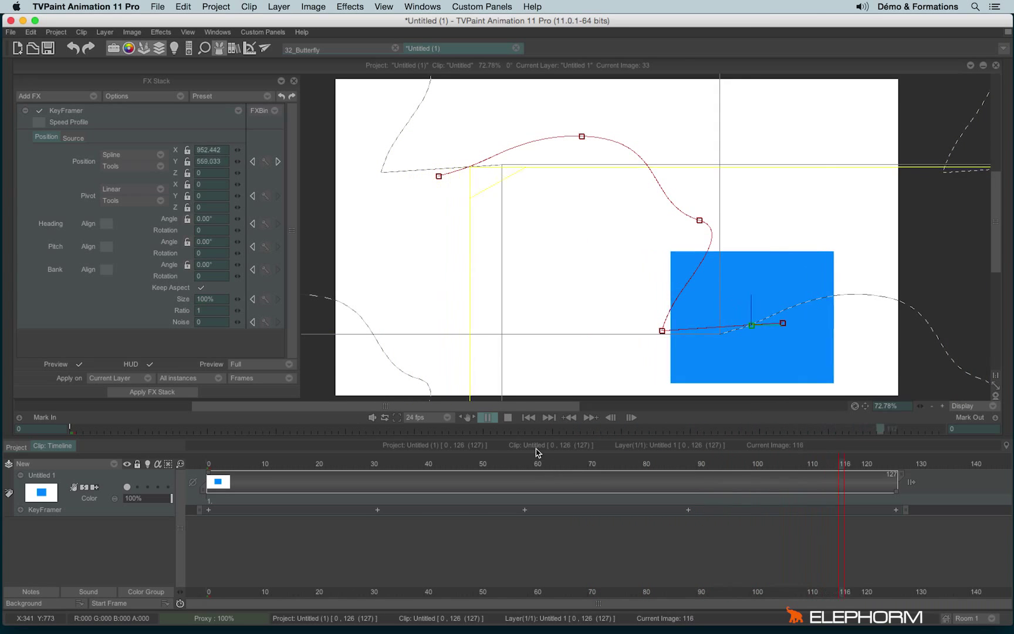
click(509, 419)
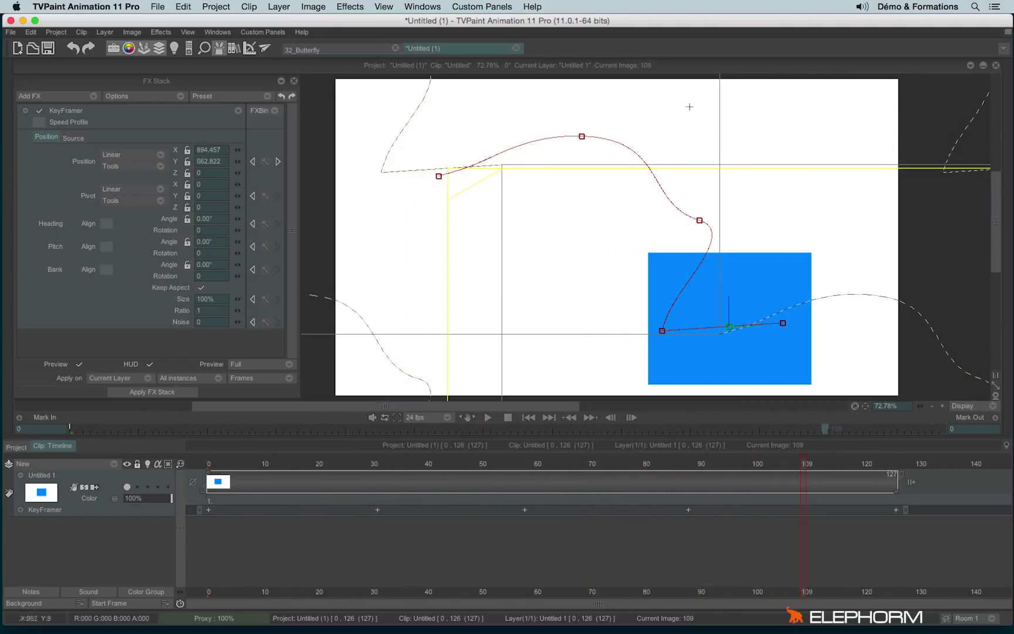
click(149, 364)
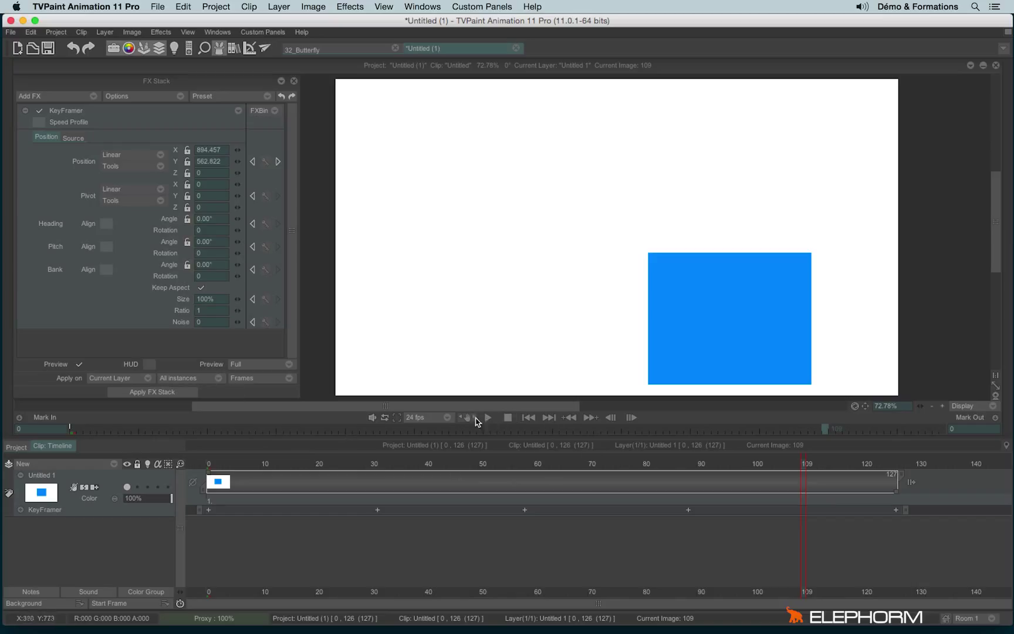
click(488, 417)
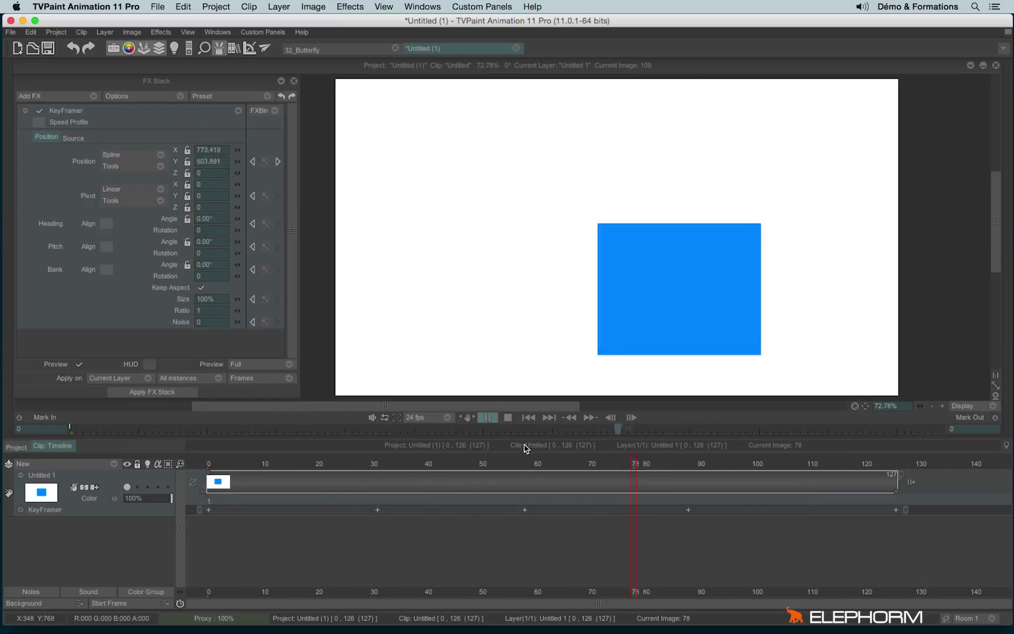
click(510, 417)
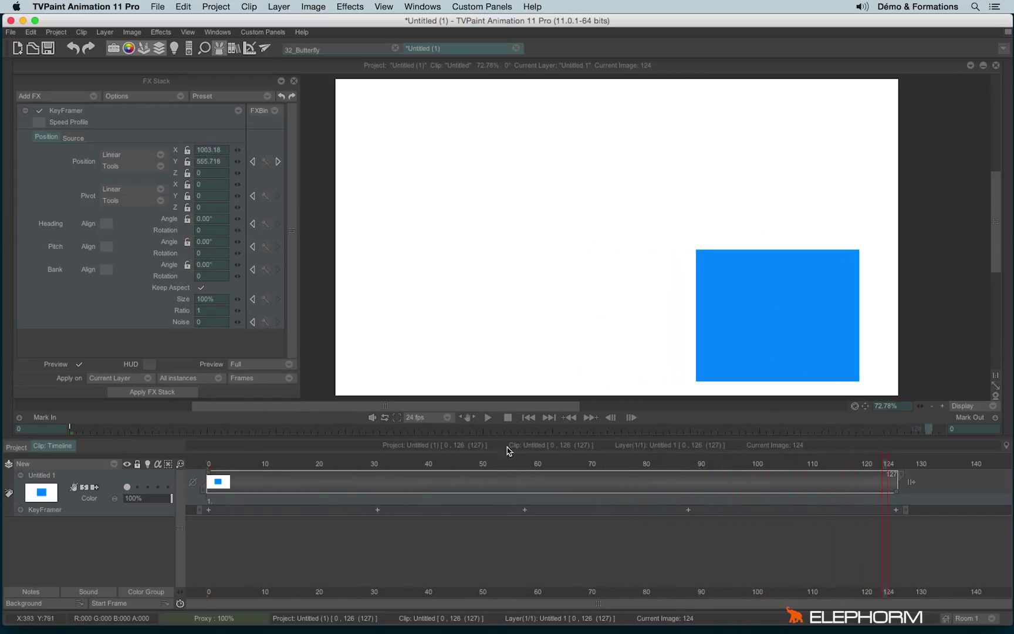
click(150, 364)
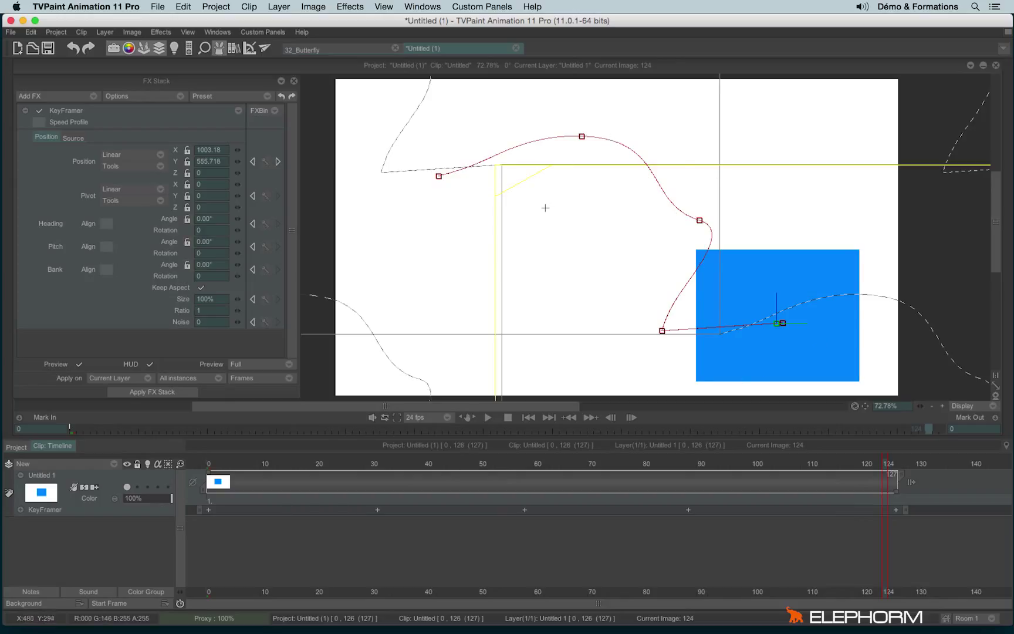
- Enable Speed Profile and shape a spline S-curve with an added point
click(40, 123)
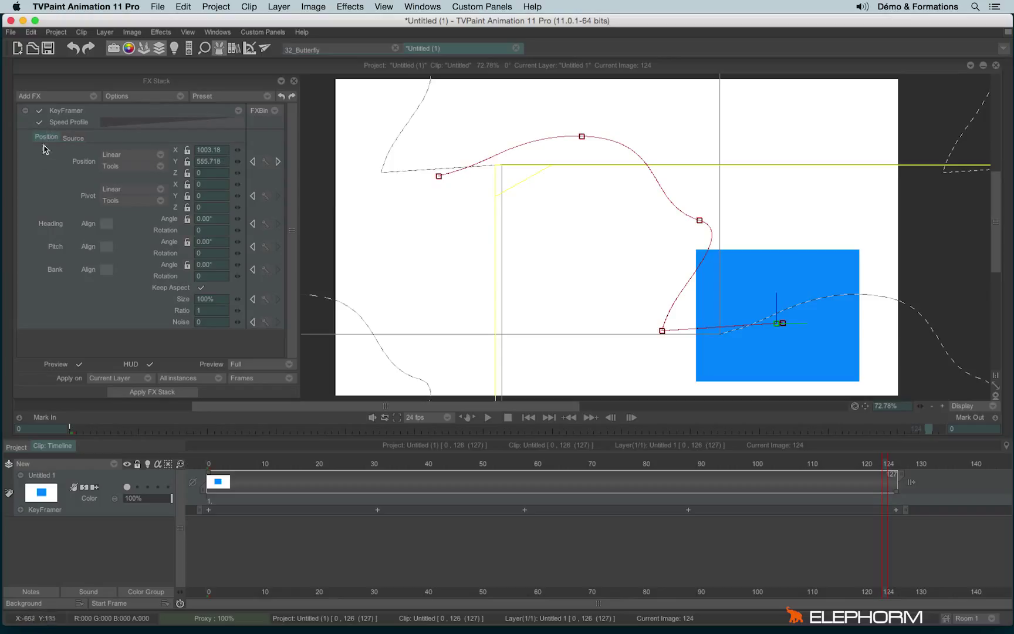
click(164, 127)
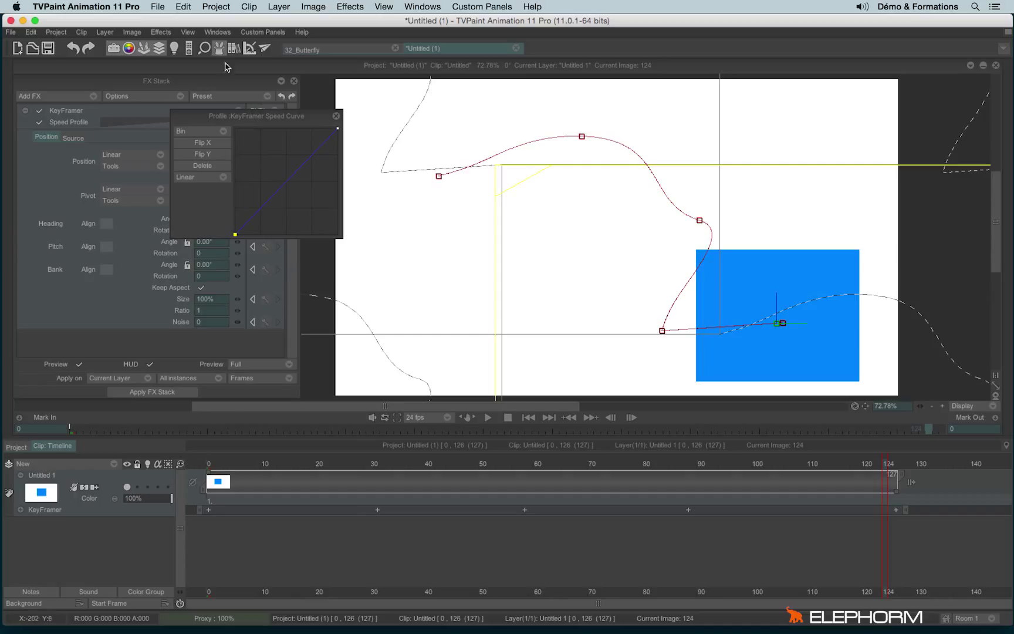
drag(254, 115, 251, 127)
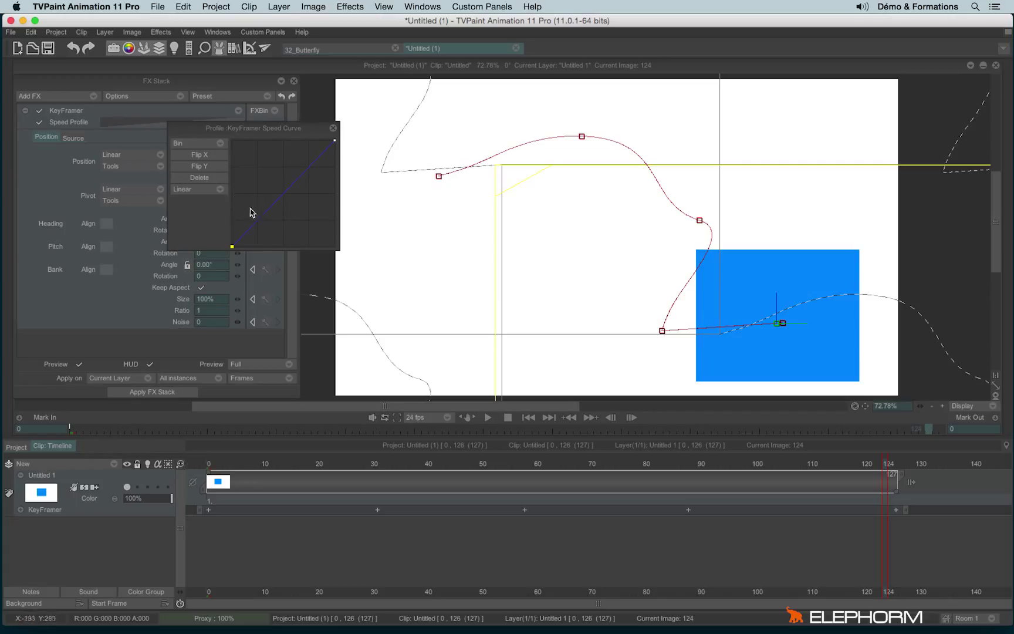
click(215, 193)
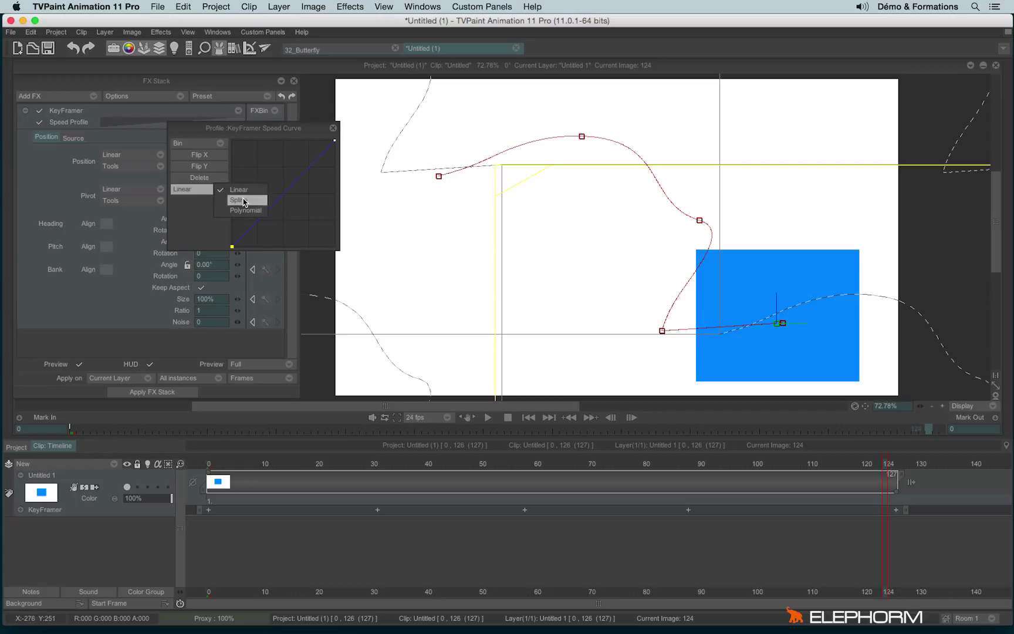
click(247, 204)
drag(262, 215, 300, 227)
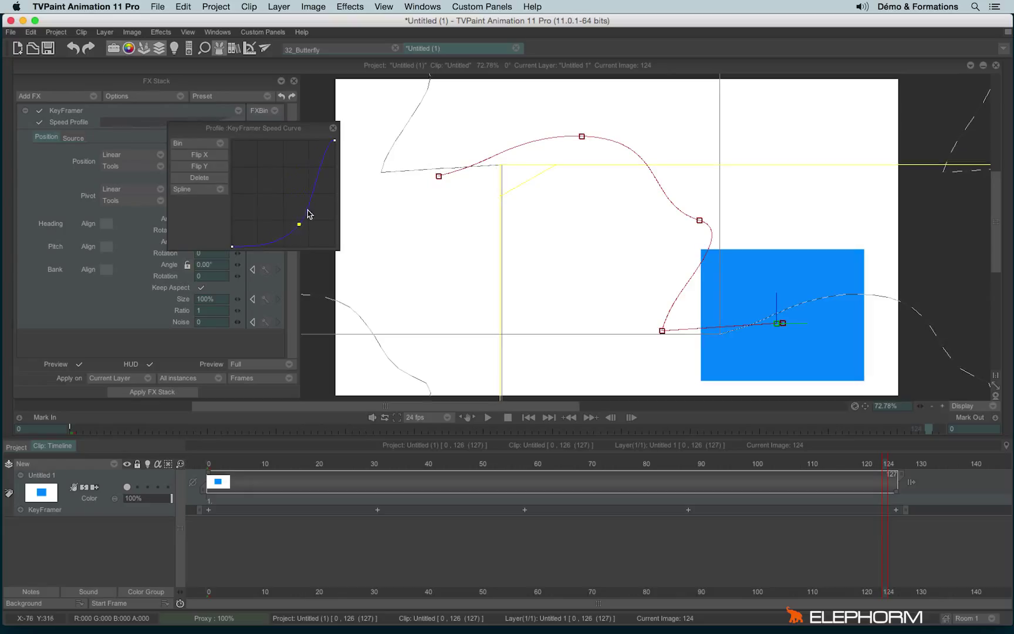
click(300, 173)
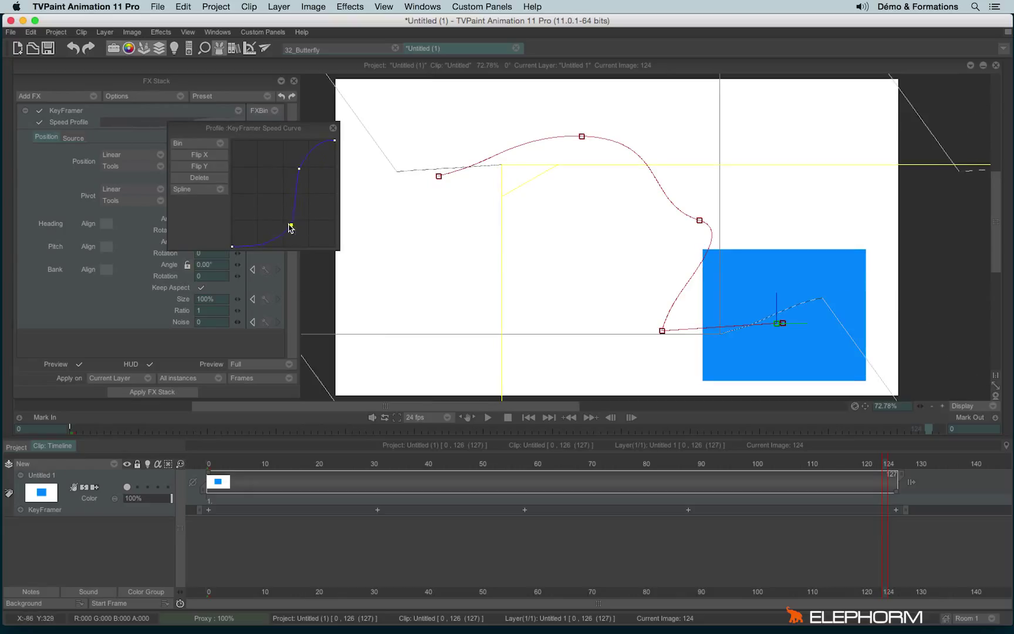
- Compare playback with and without the speed profile, then close the curve editor
click(487, 417)
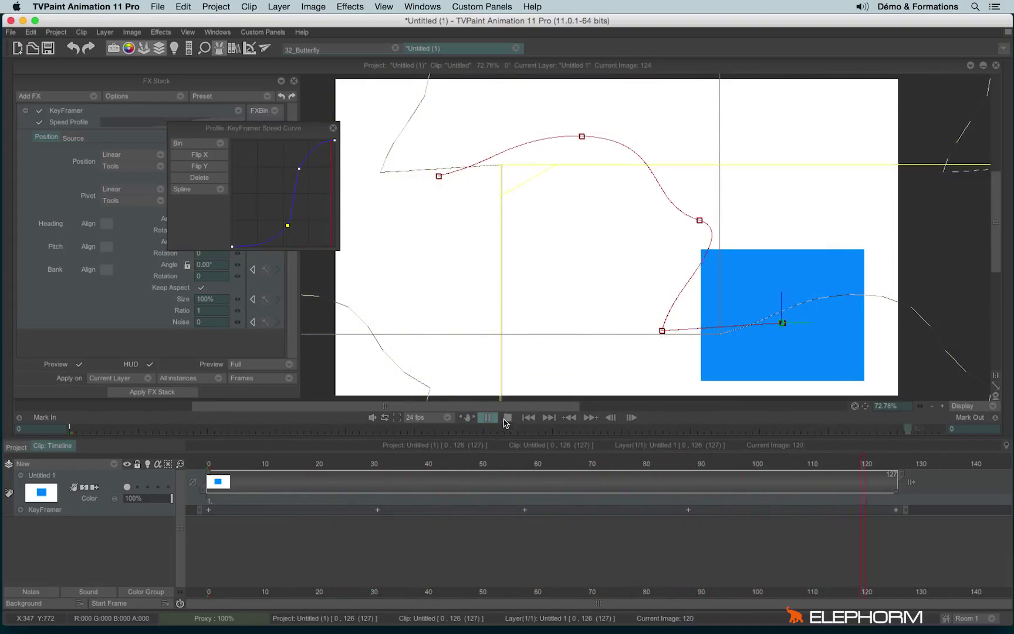
click(508, 418)
click(39, 122)
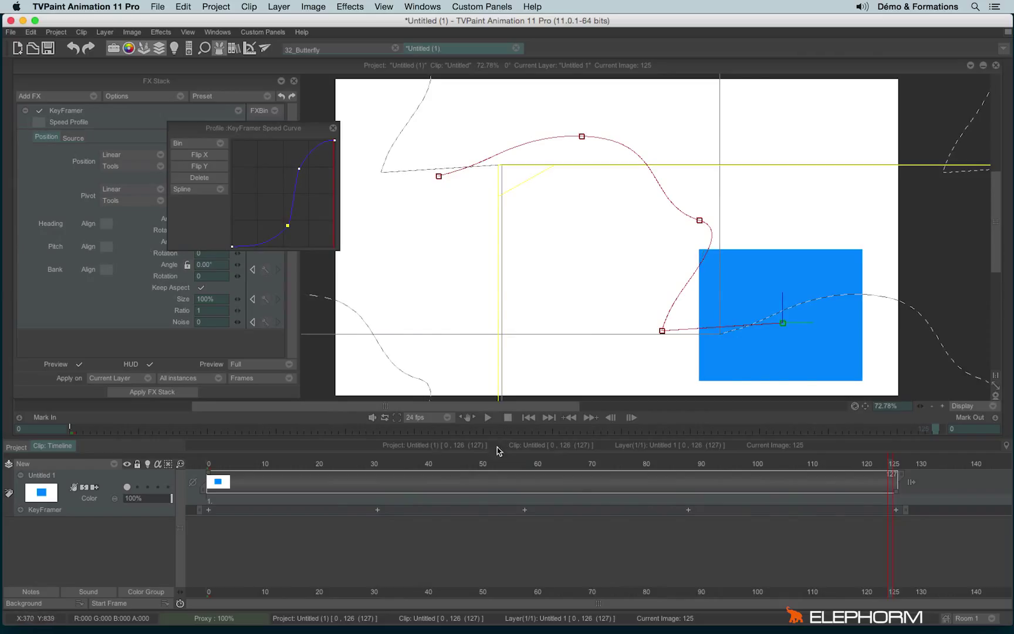
click(487, 417)
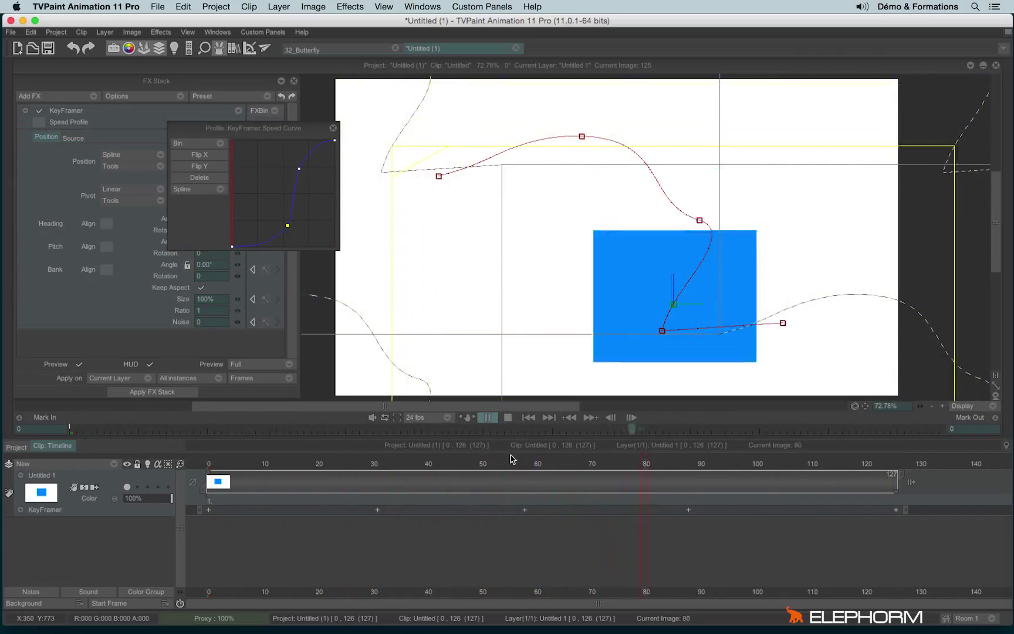
click(507, 417)
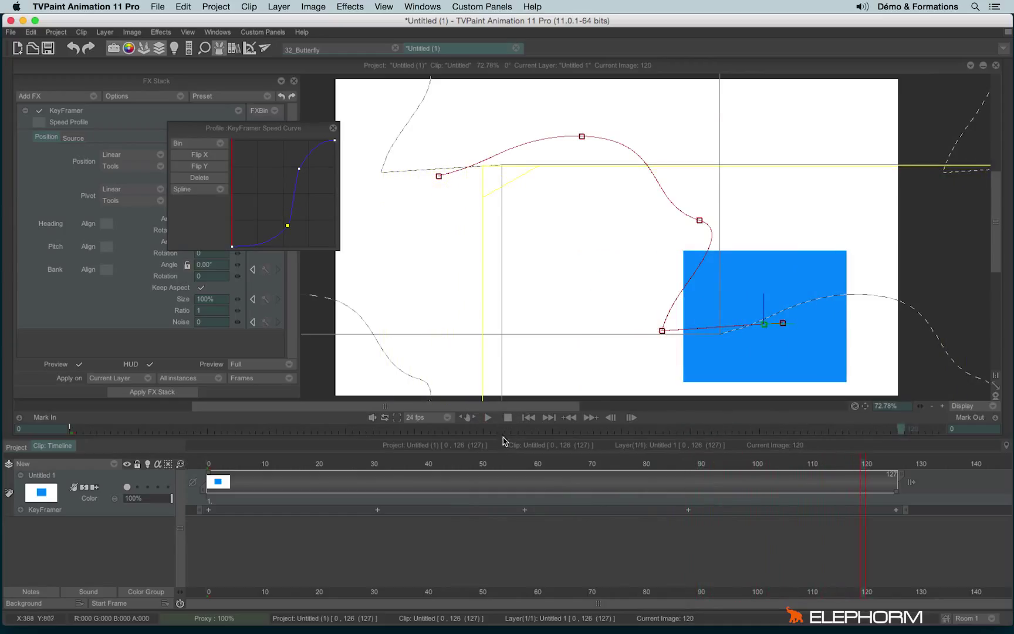
click(333, 128)
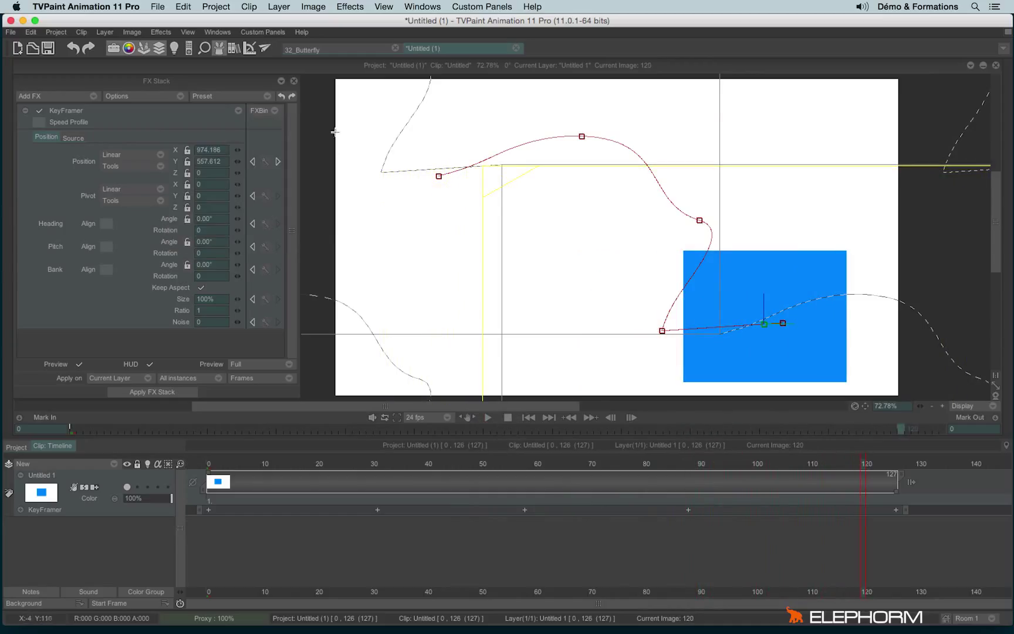
- Show KeyFramer's Source tab, then browse and dismiss the Add FX effects list
click(72, 138)
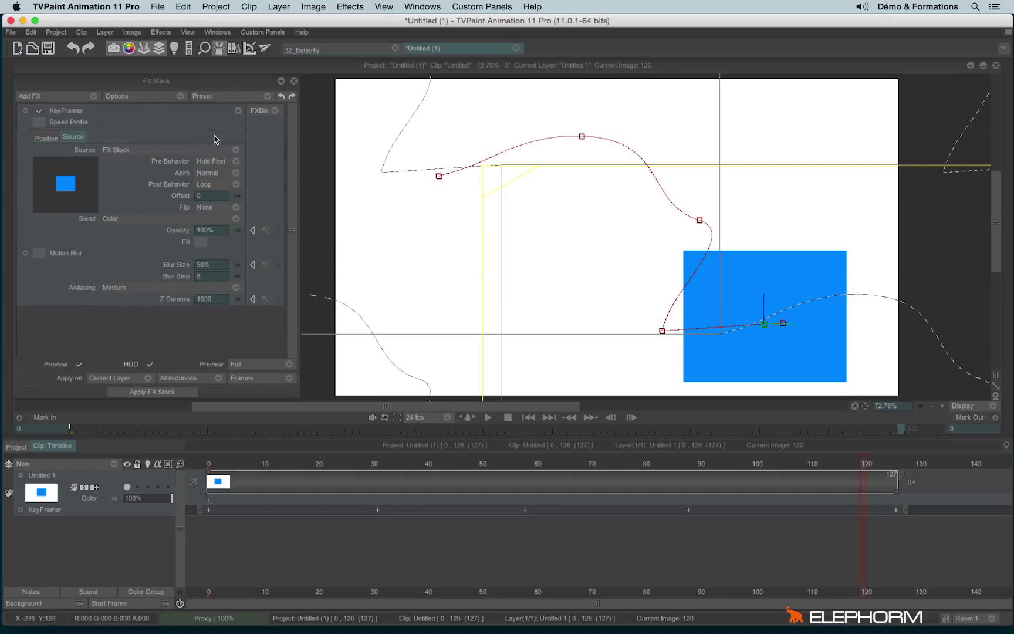
click(79, 96)
mouse_move(104, 134)
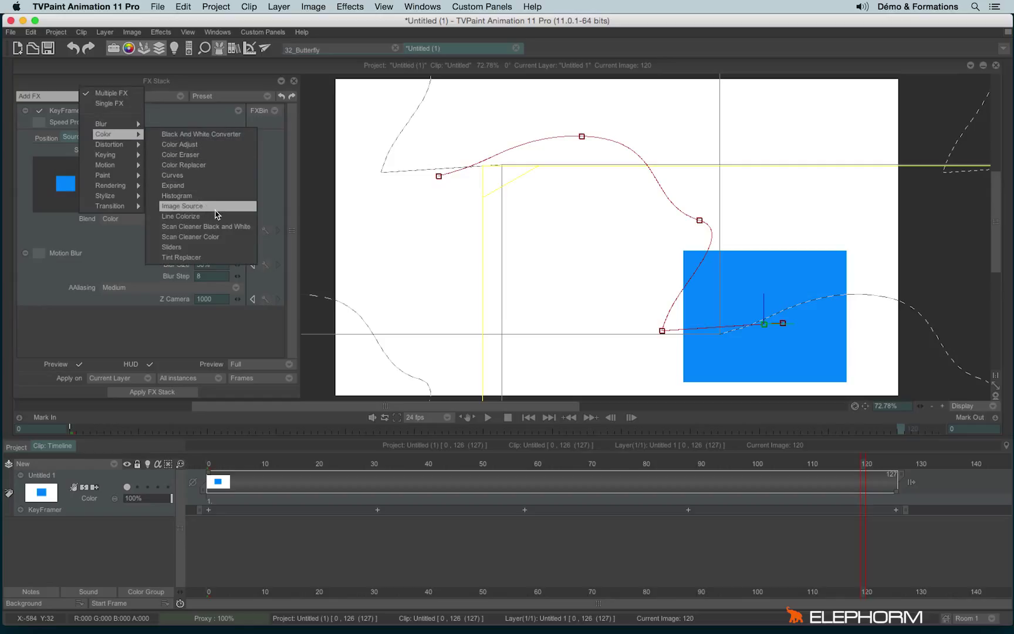
click(123, 249)
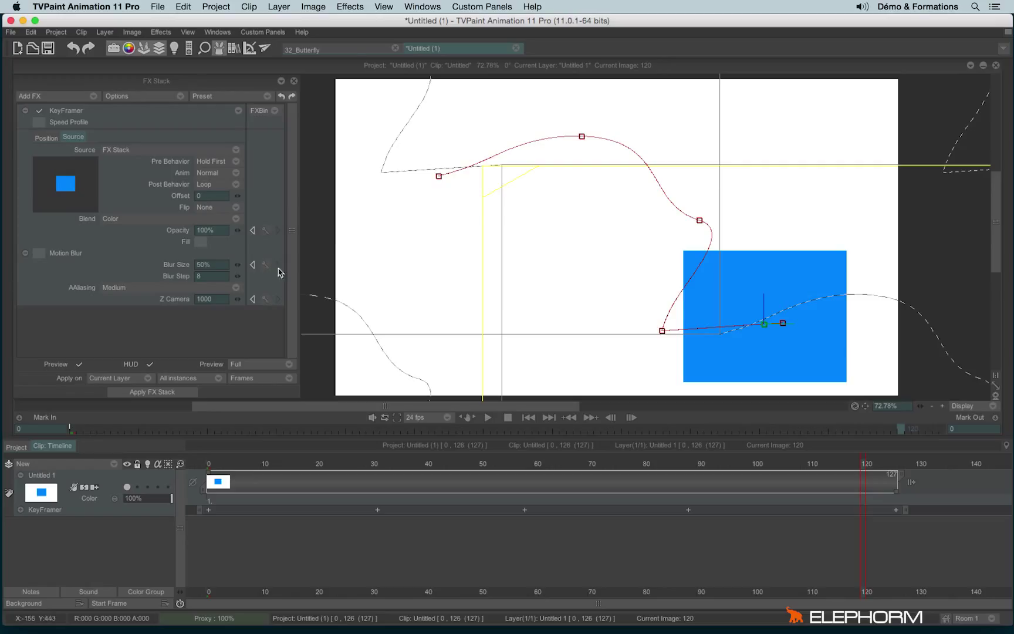
click(303, 49)
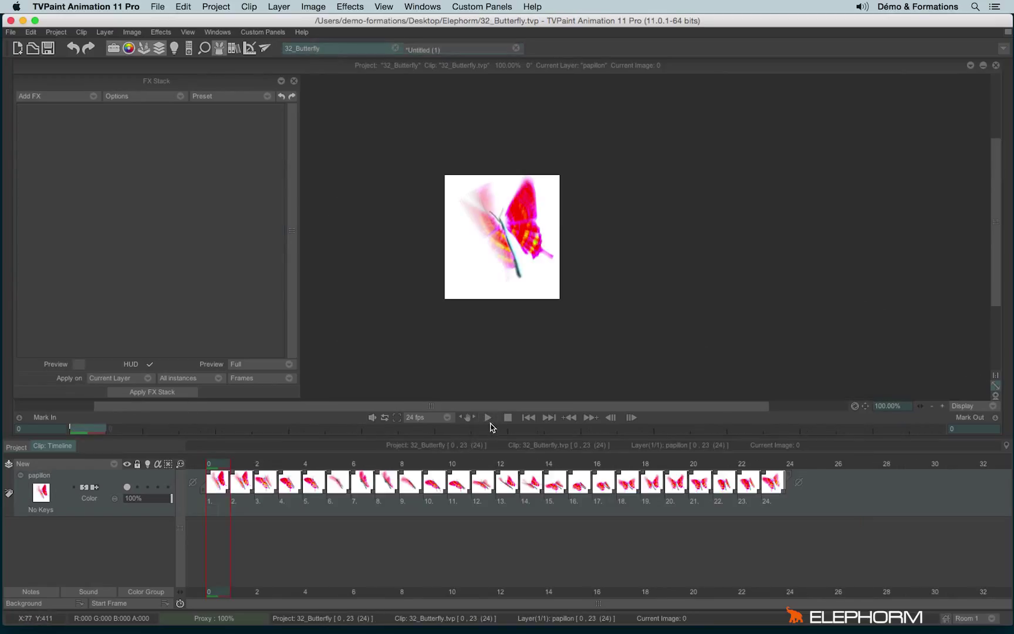
click(487, 417)
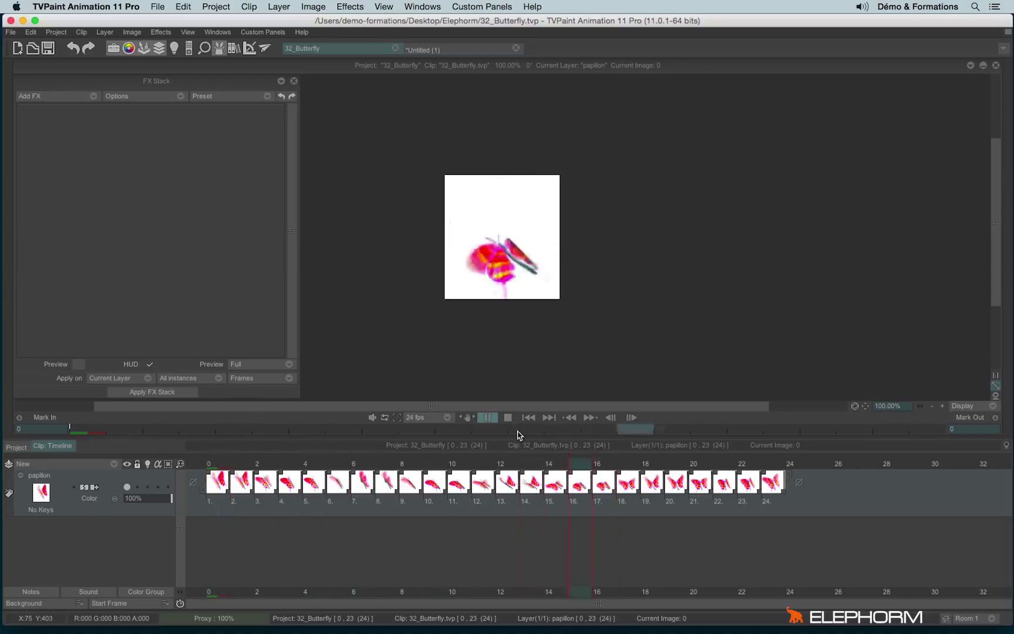
click(508, 418)
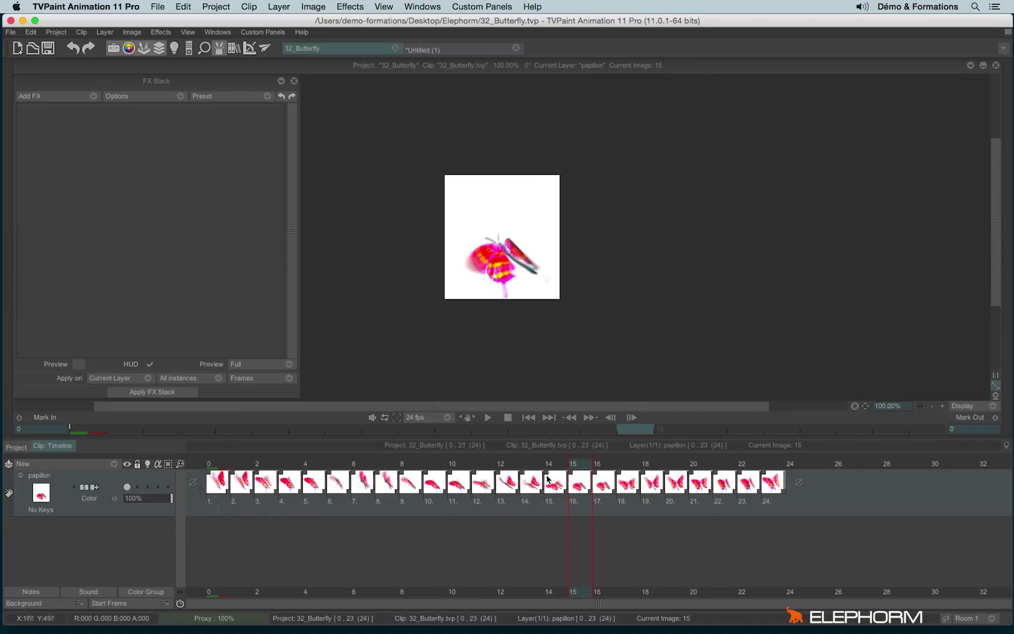
click(487, 418)
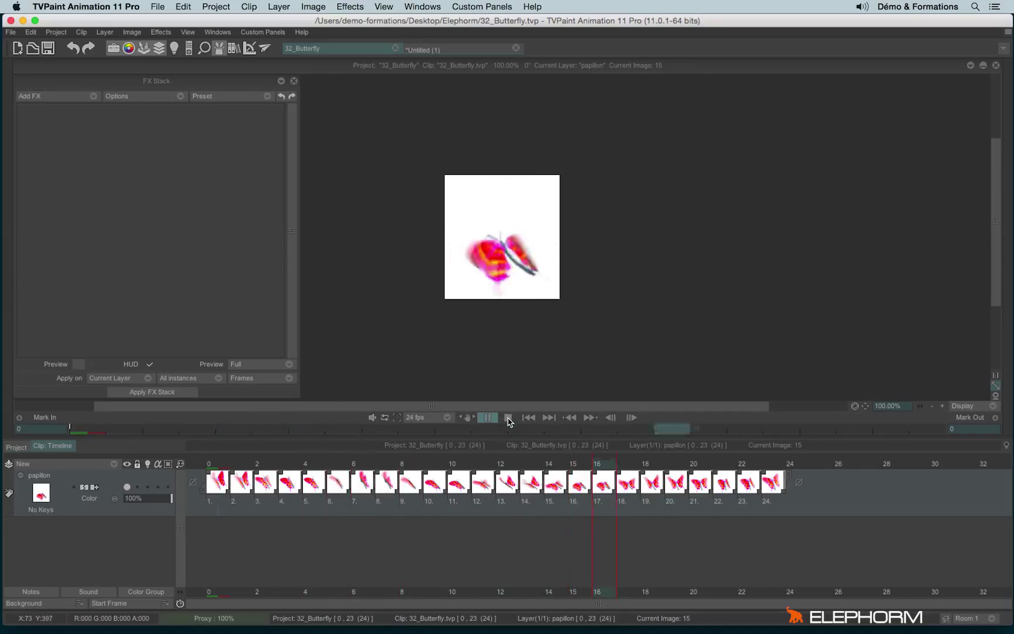
click(510, 420)
click(440, 49)
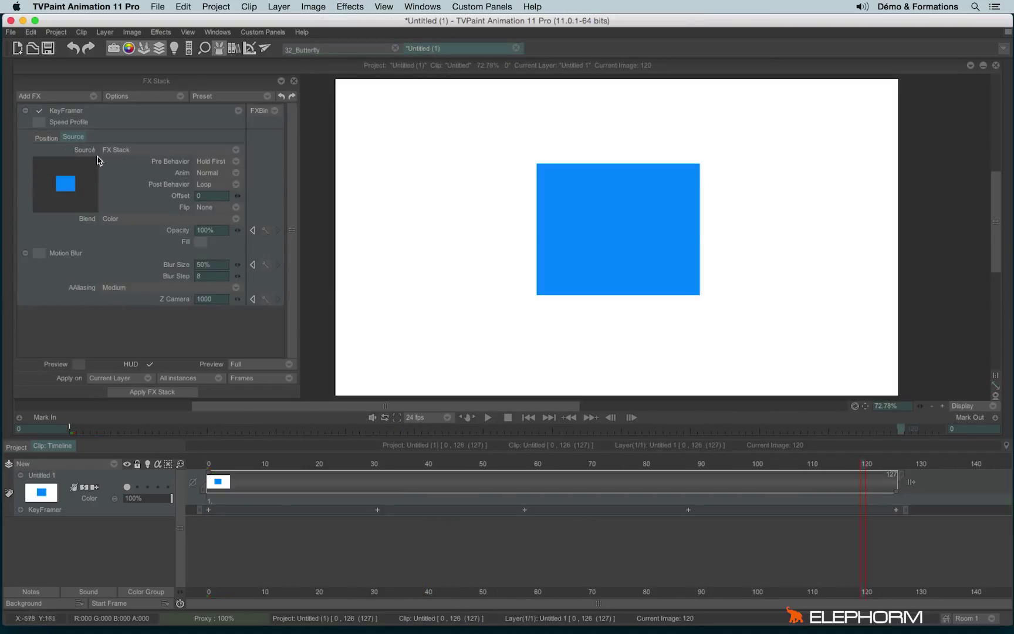
- Set the KeyFramer source to the 32_Butterfly project, enable Preview, and scrub the animation
click(117, 151)
mouse_move(150, 221)
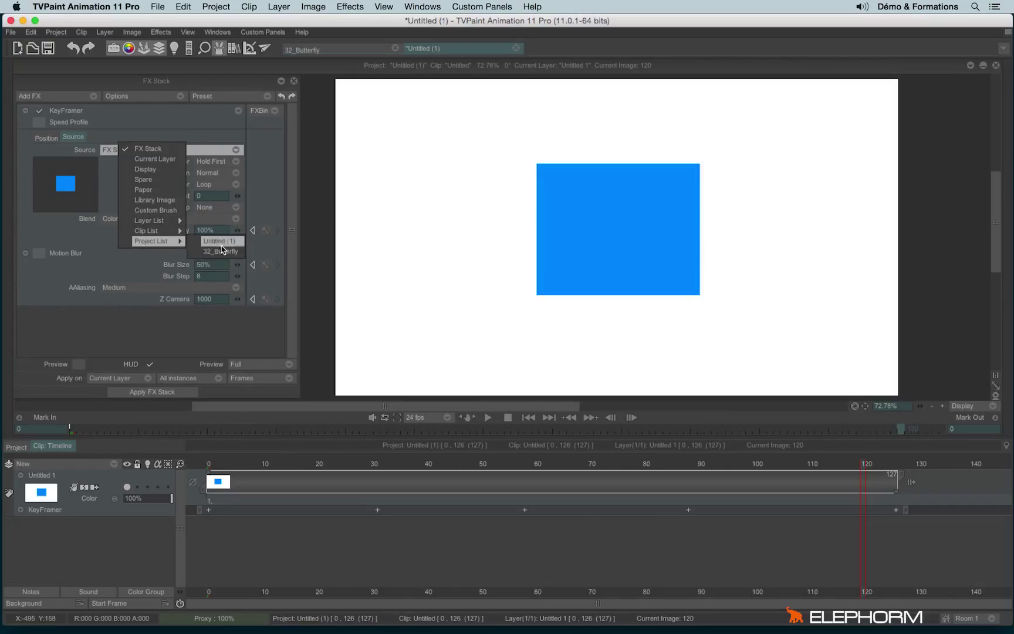
click(222, 252)
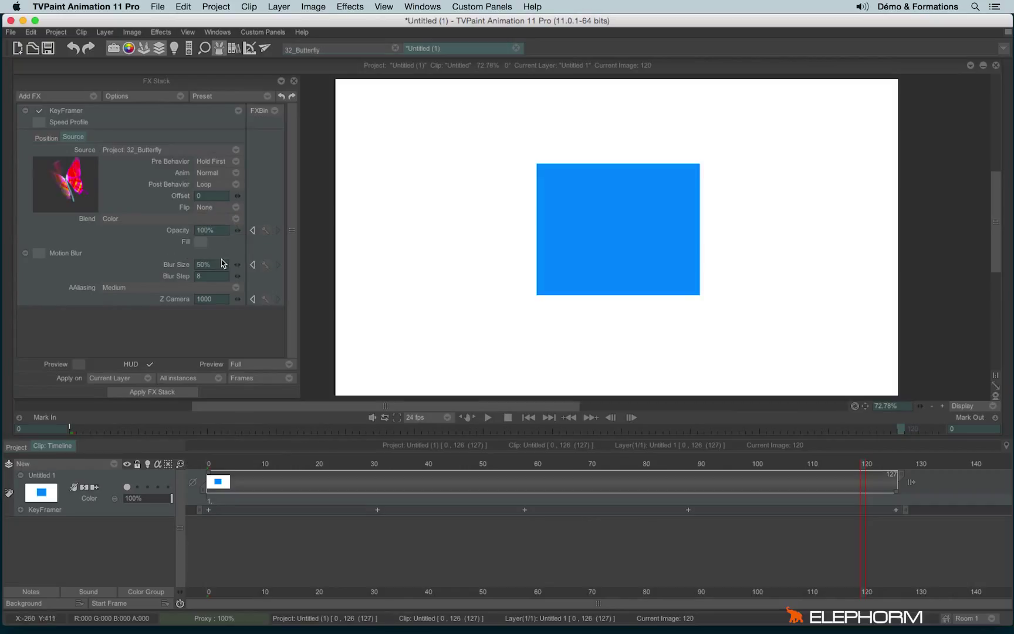
click(78, 365)
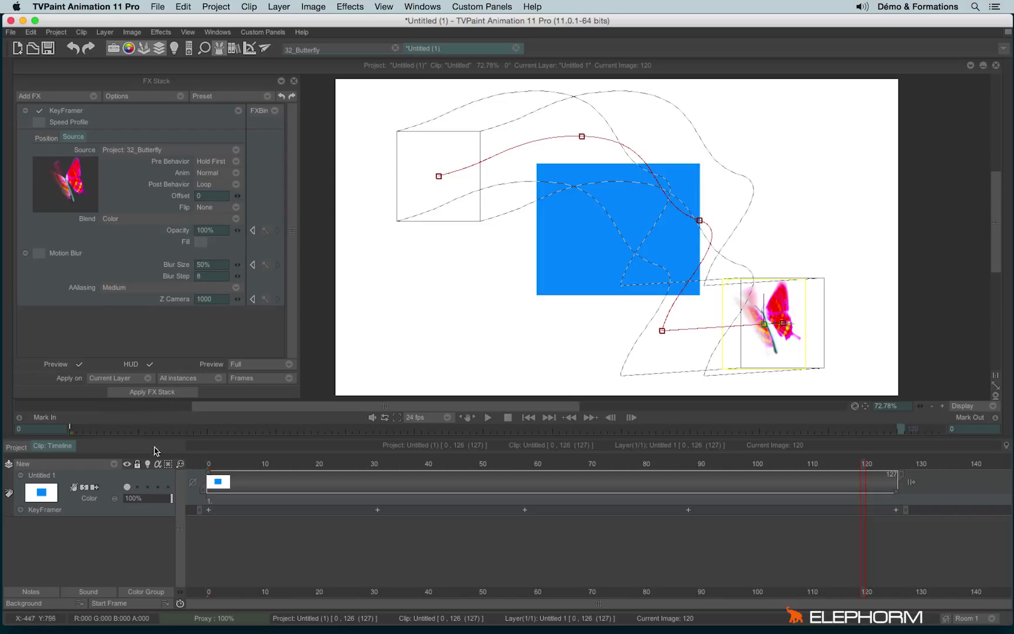
mouse_move(209, 464)
mouse_down()
mouse_move(522, 493)
mouse_move(877, 501)
mouse_move(522, 485)
mouse_up()
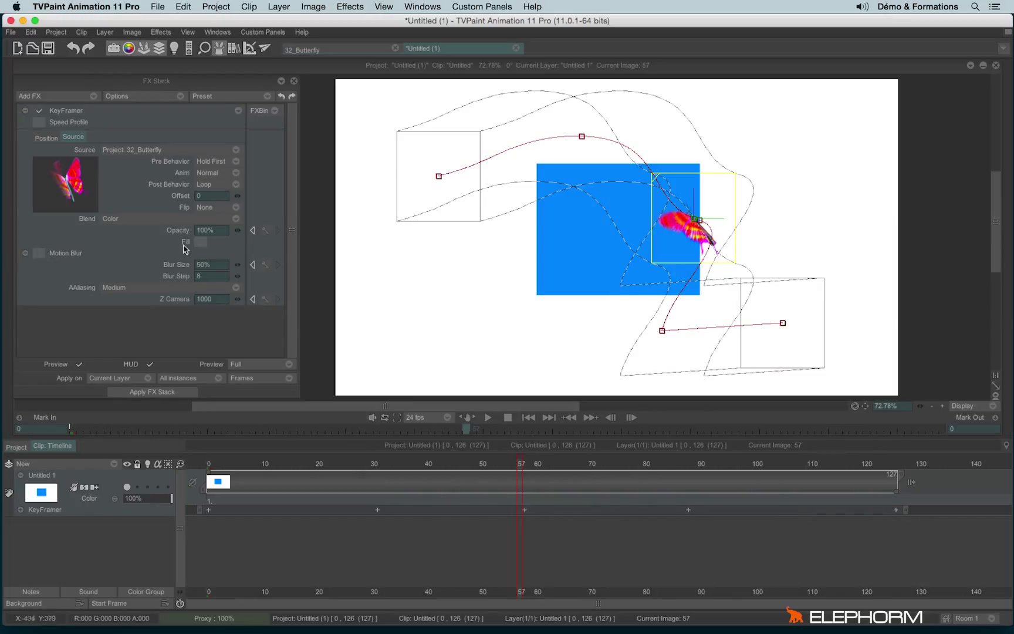
- Try a different butterfly opacity and toggle Motion Blur on and off
mouse_move(239, 230)
mouse_down()
mouse_move(222, 247)
mouse_move(322, 235)
mouse_up()
click(38, 253)
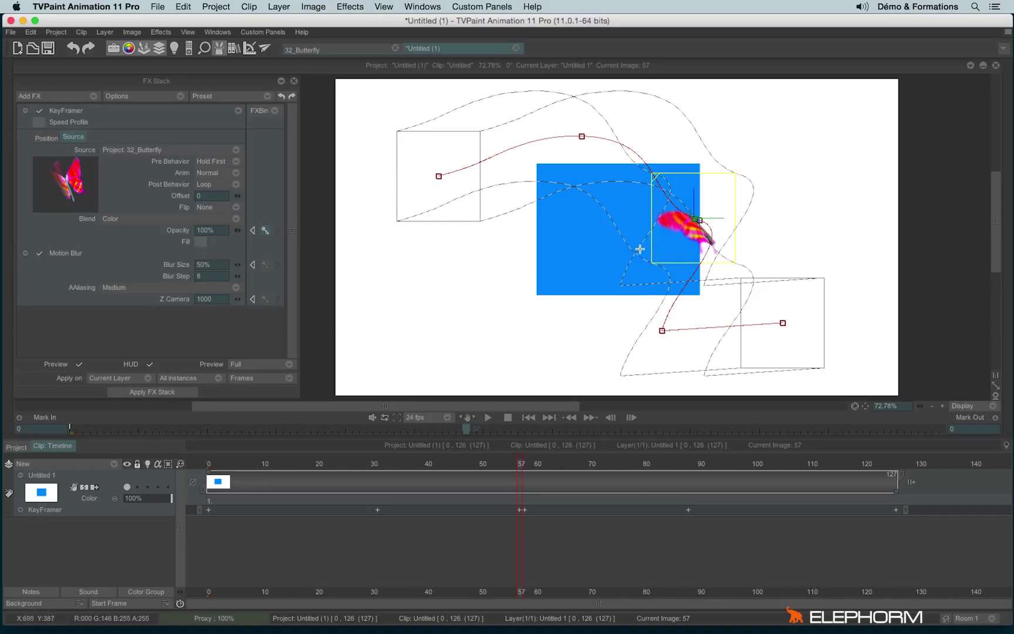
click(39, 253)
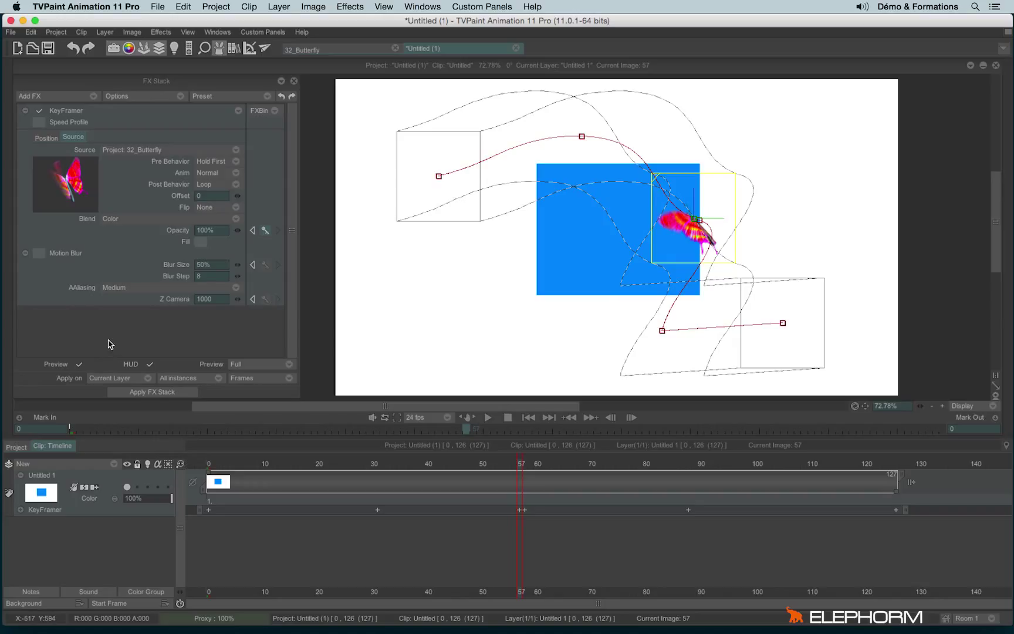
- Reset KeyFramer, set its source to 32_Butterfly, and centre the butterfly at frame 0
click(238, 111)
click(276, 163)
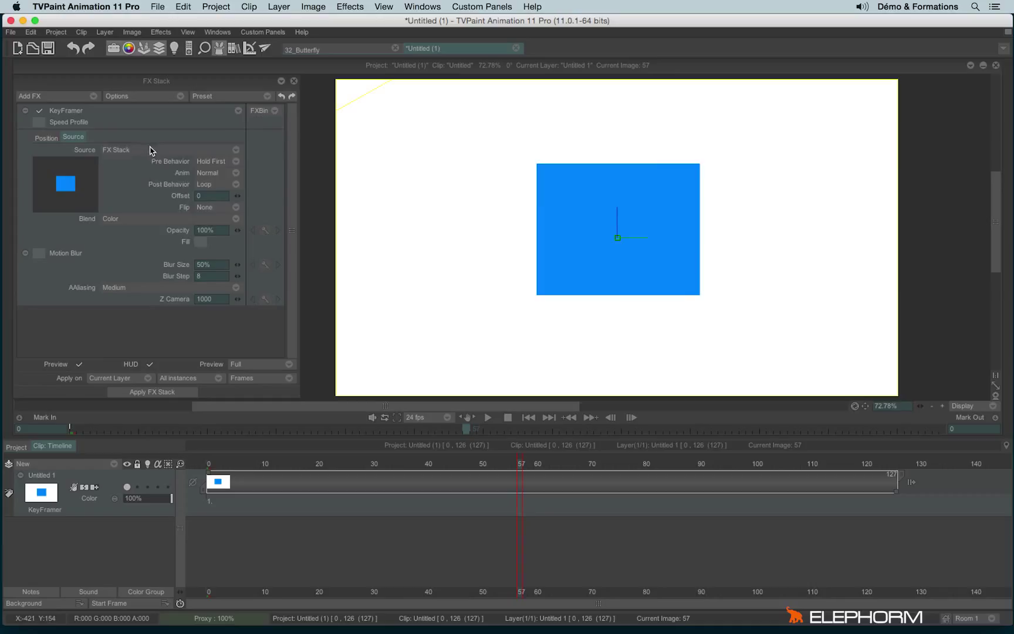
click(127, 149)
mouse_move(183, 238)
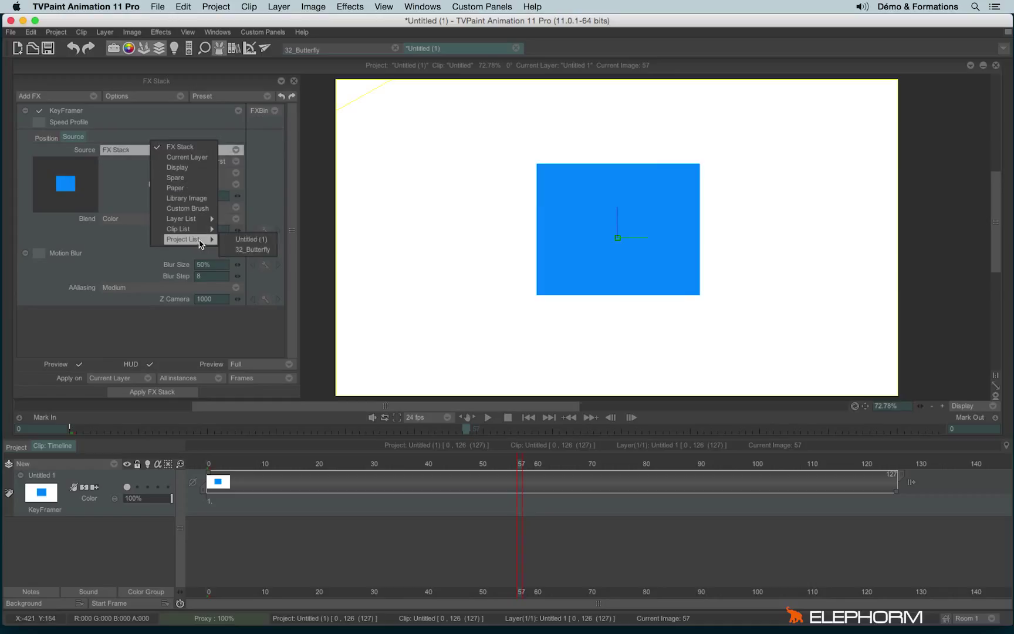
click(252, 250)
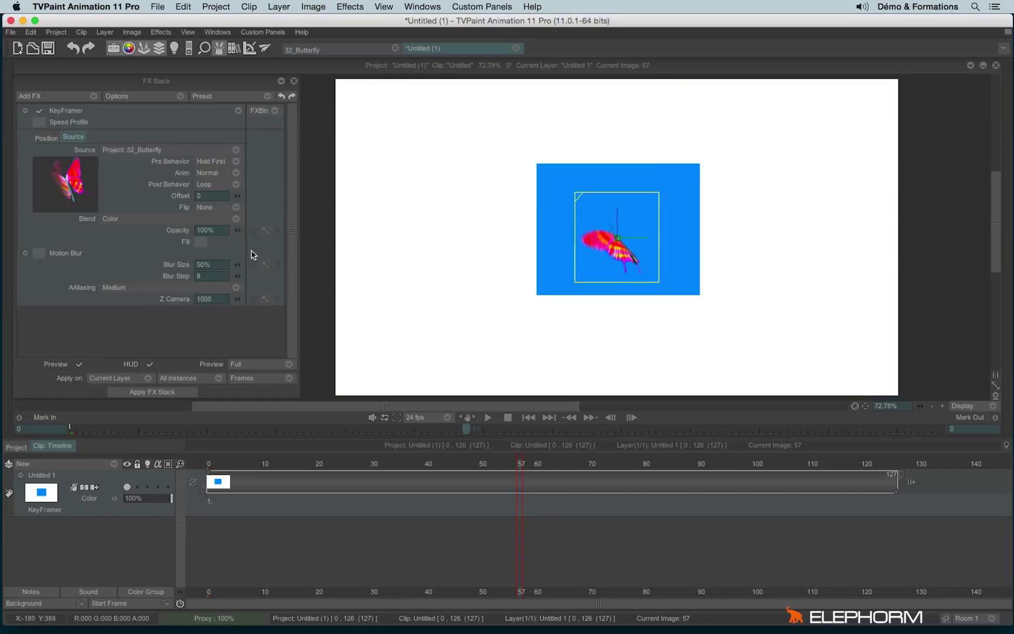
click(208, 464)
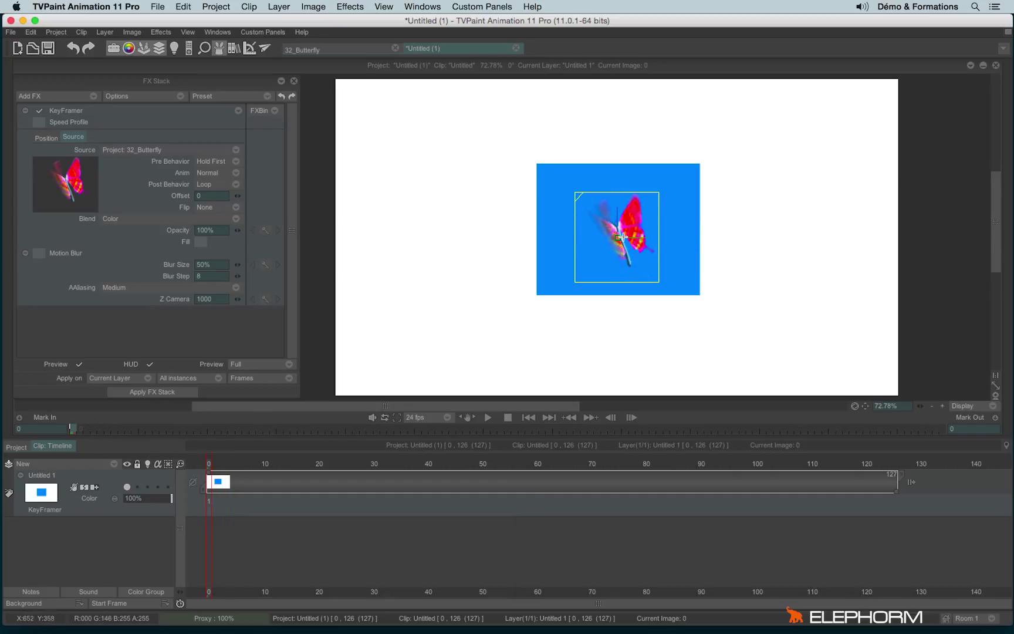
mouse_move(619, 235)
mouse_down()
mouse_move(902, 132)
mouse_move(620, 284)
mouse_move(472, 168)
mouse_move(602, 236)
mouse_move(612, 223)
mouse_up()
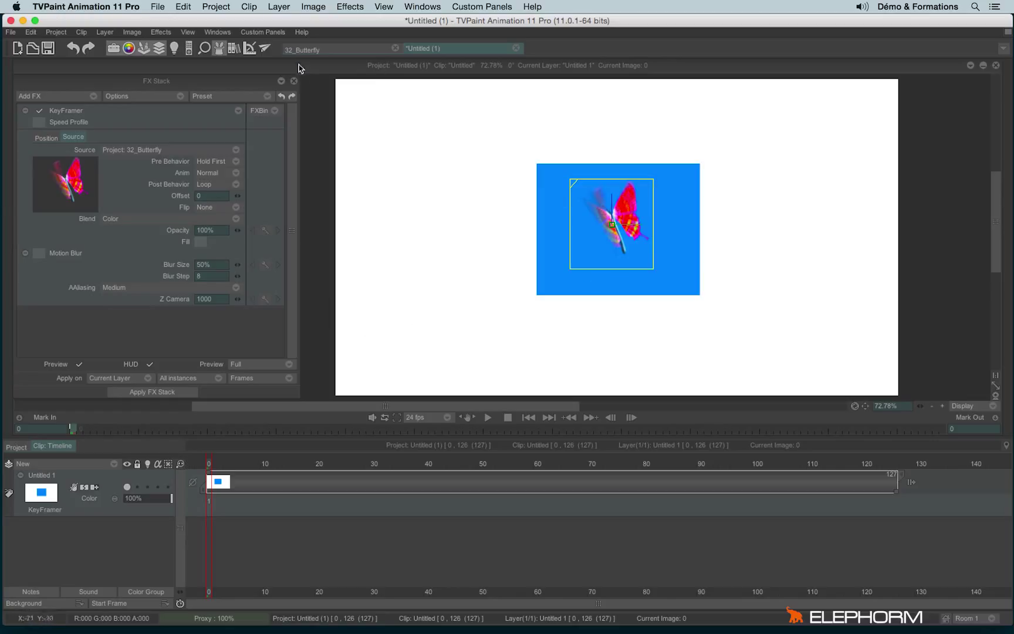
- Record a freehand flight path from the upper right toward the lower left
click(222, 35)
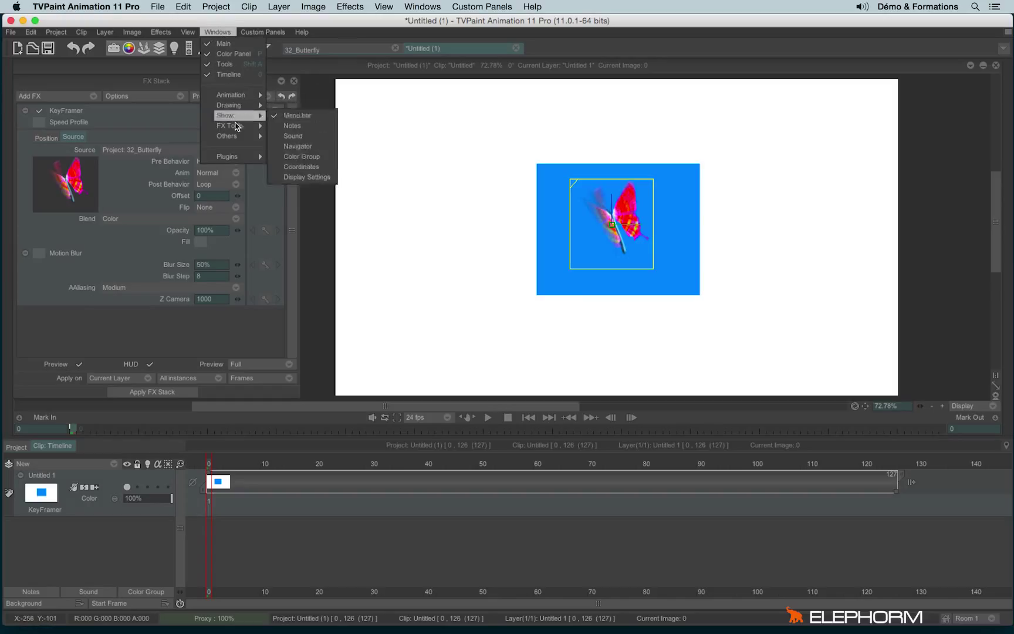
mouse_move(231, 125)
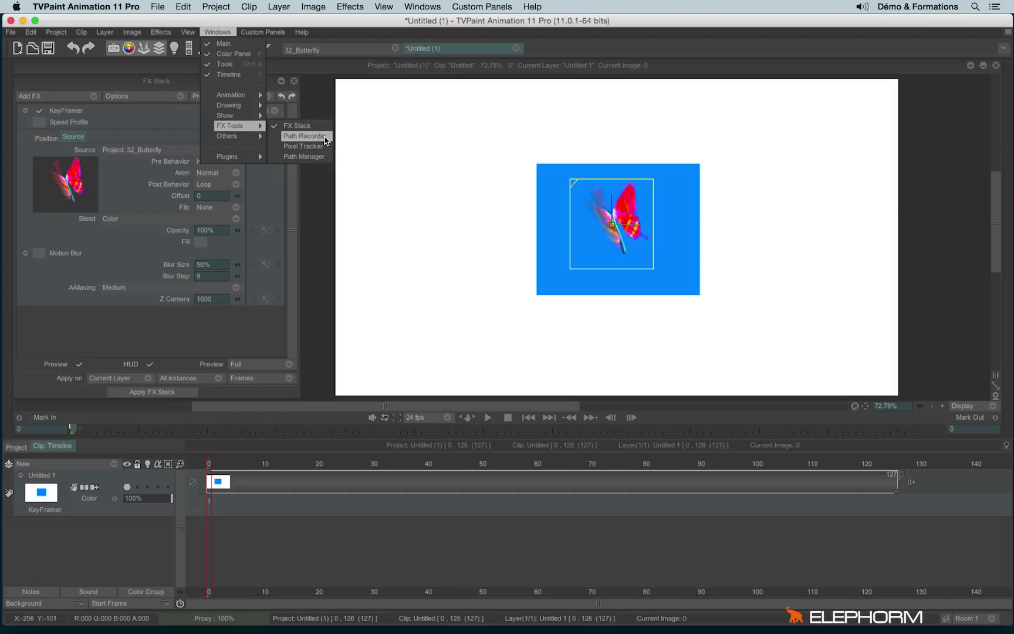
click(325, 140)
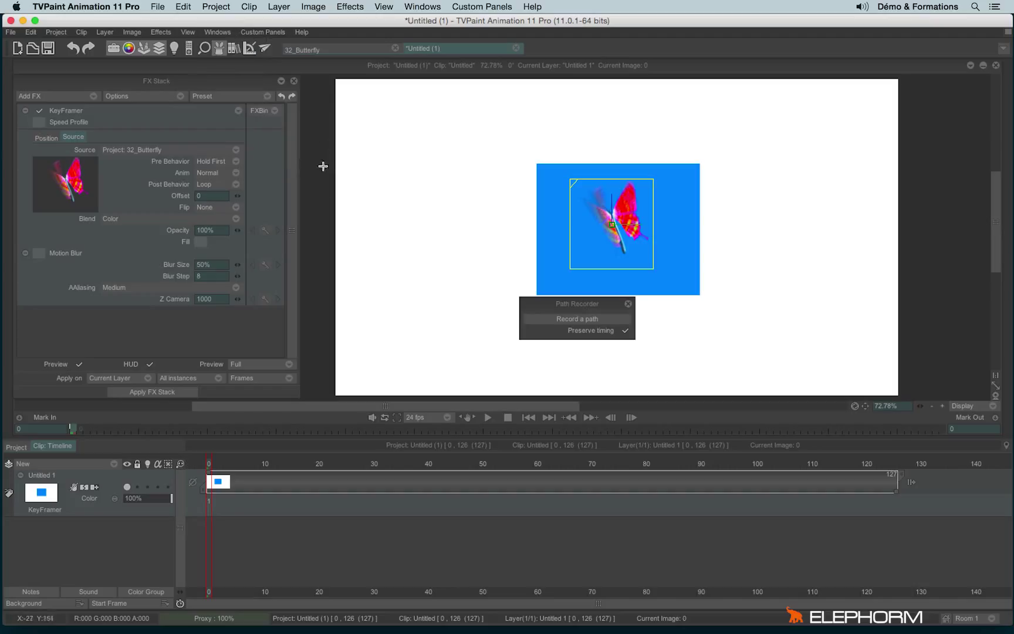
click(558, 320)
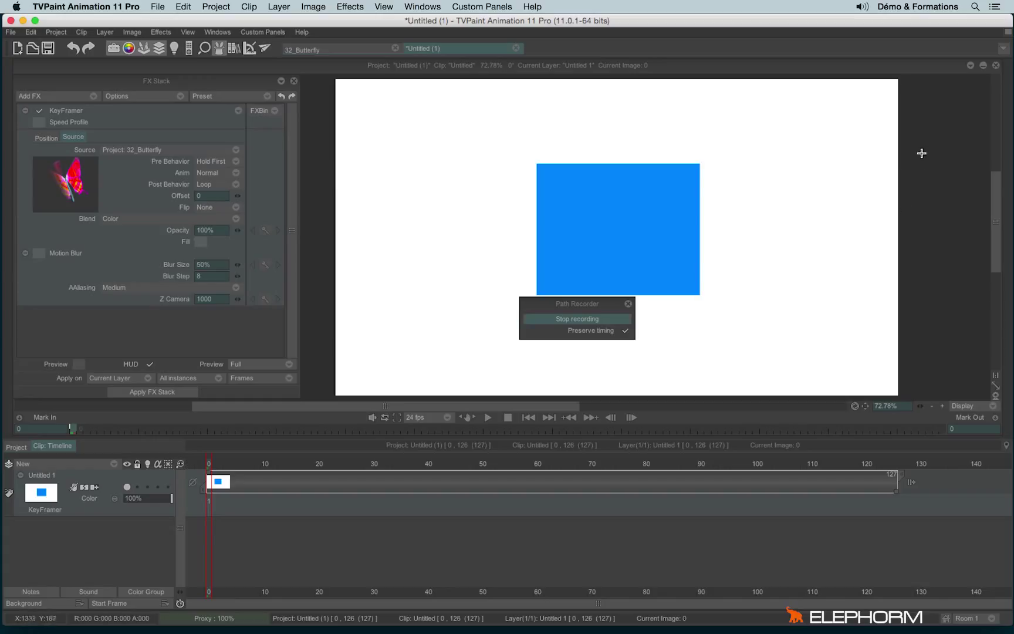
mouse_move(921, 152)
mouse_down()
mouse_move(864, 117)
mouse_move(684, 196)
mouse_up()
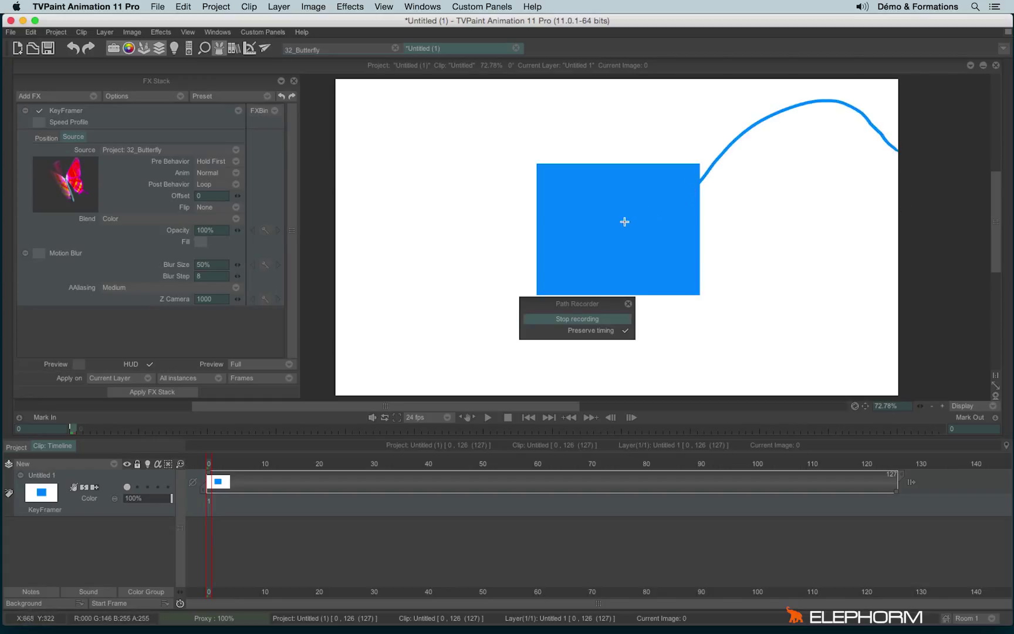
mouse_move(551, 209)
mouse_down()
mouse_move(491, 189)
mouse_move(329, 368)
mouse_up()
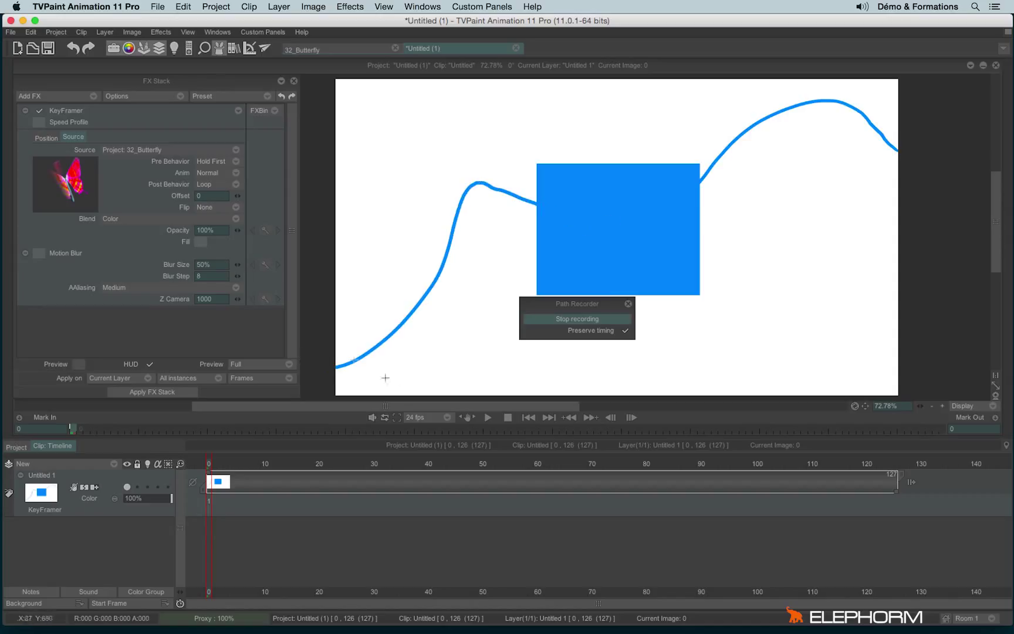
click(556, 321)
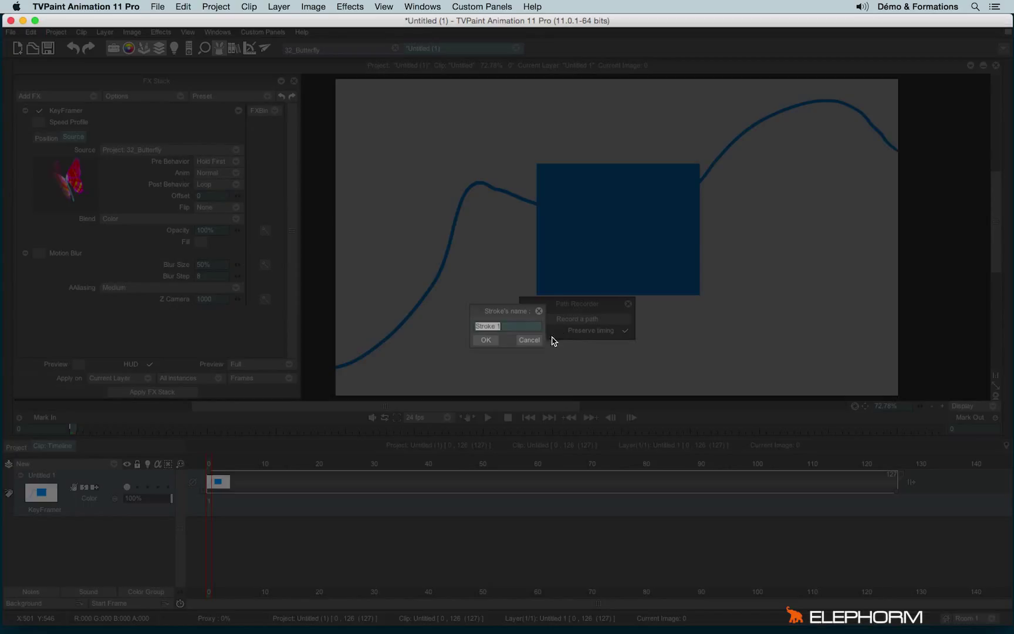
- Save the path as Stroke 1, close Path Recorder, and undo the drawn line
click(485, 341)
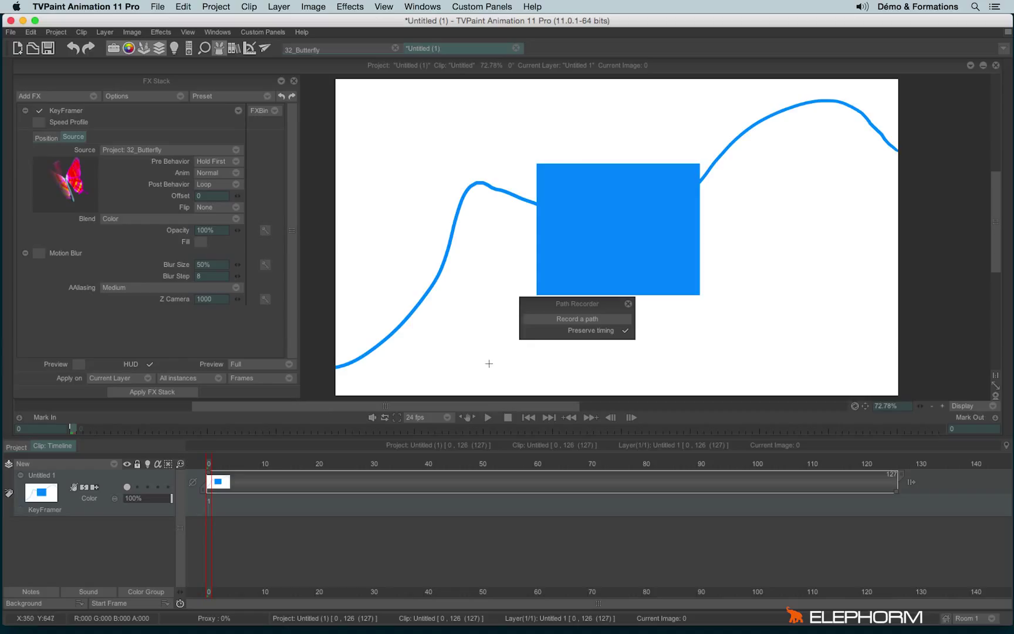
click(629, 305)
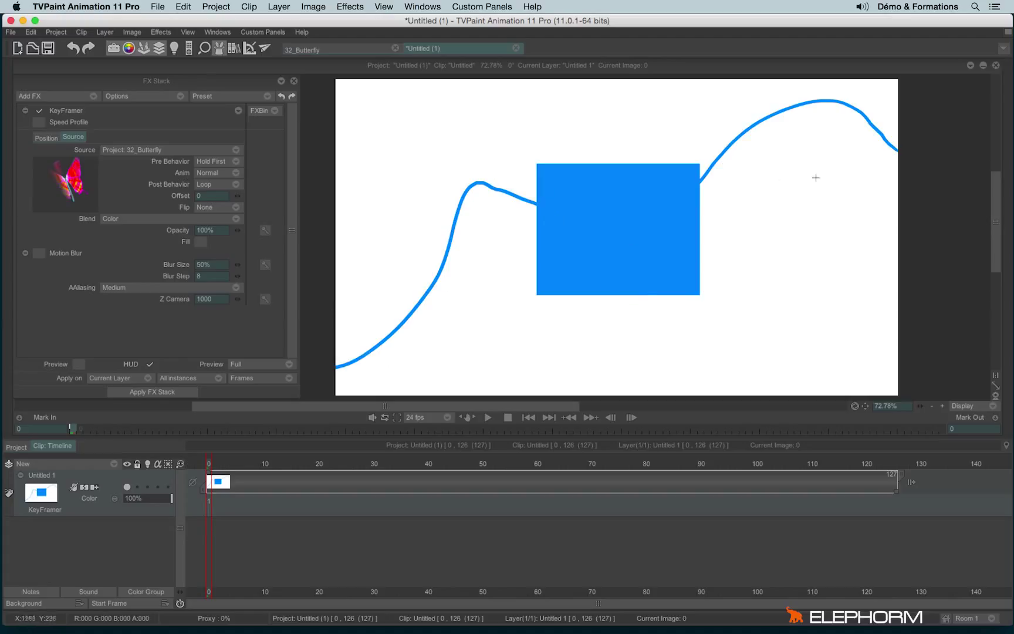
click(73, 49)
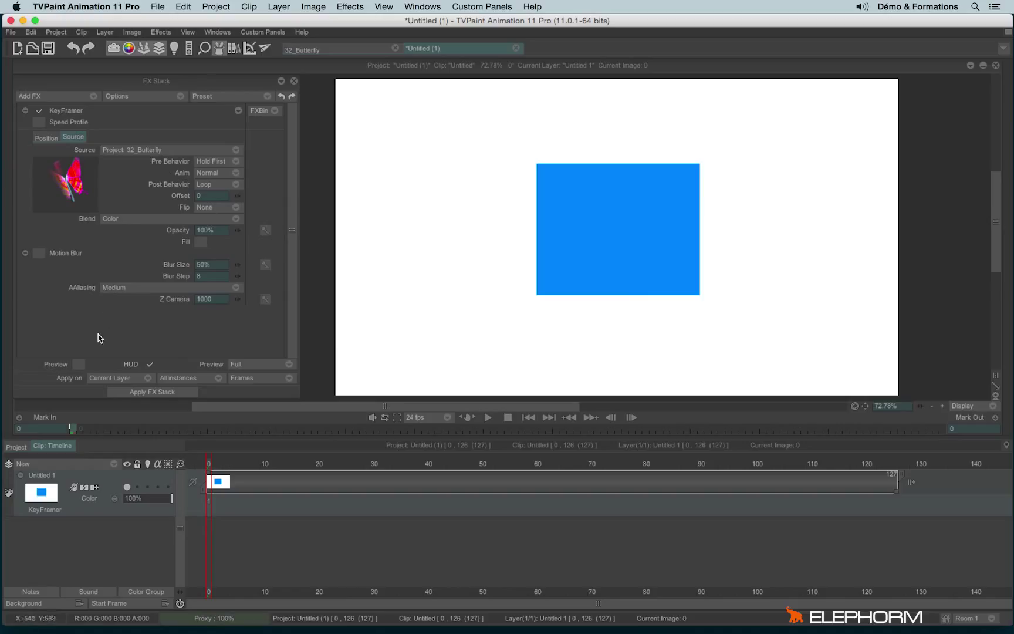
- Enable Preview and copy Stroke 1 from the Path Bin into KeyFramer's position
click(79, 364)
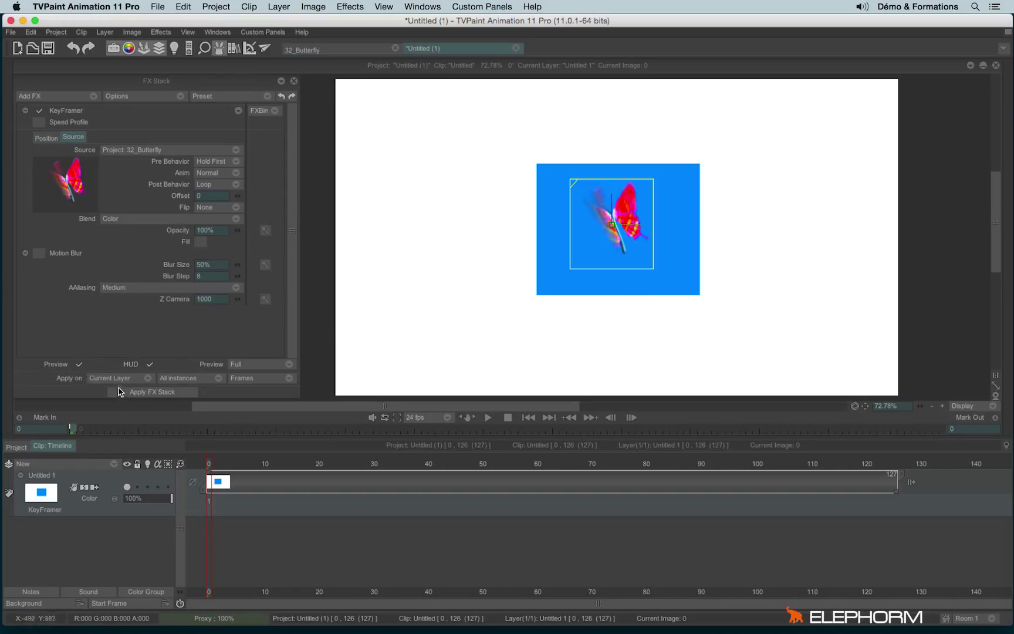
click(46, 139)
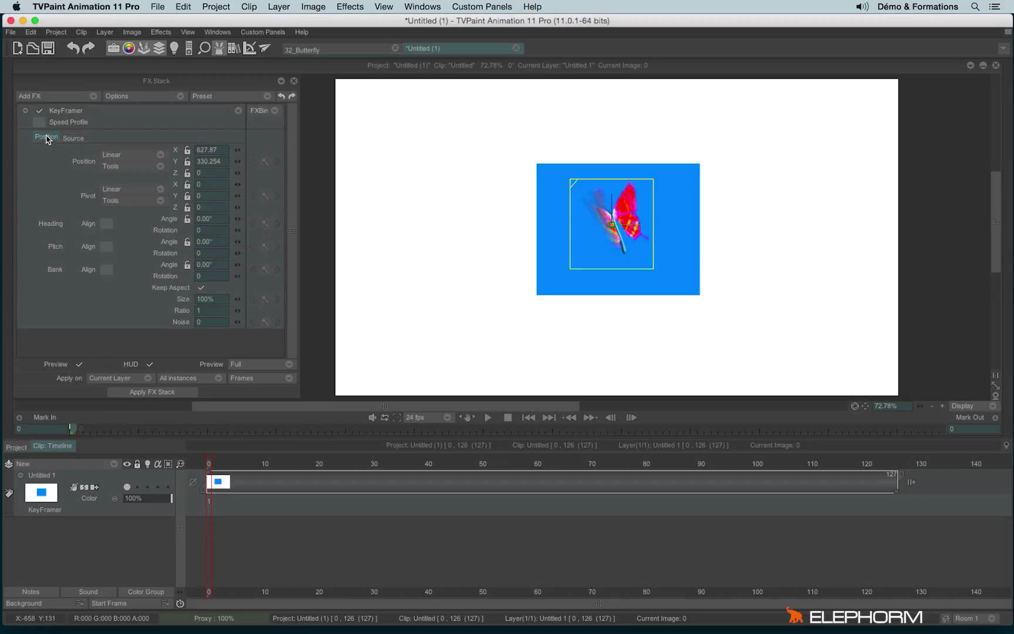
click(121, 167)
mouse_move(168, 239)
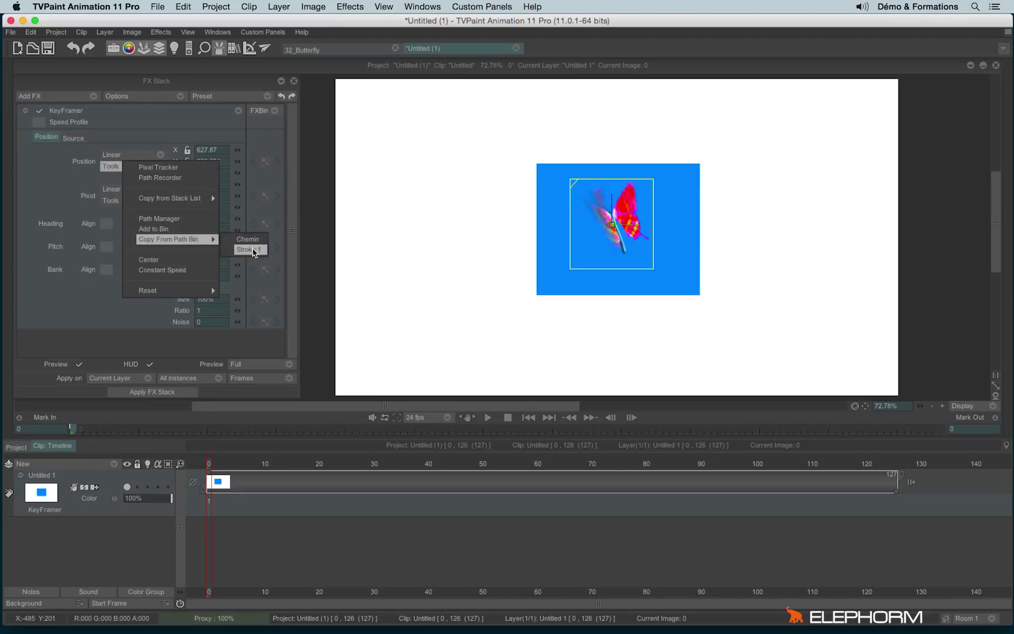
click(258, 252)
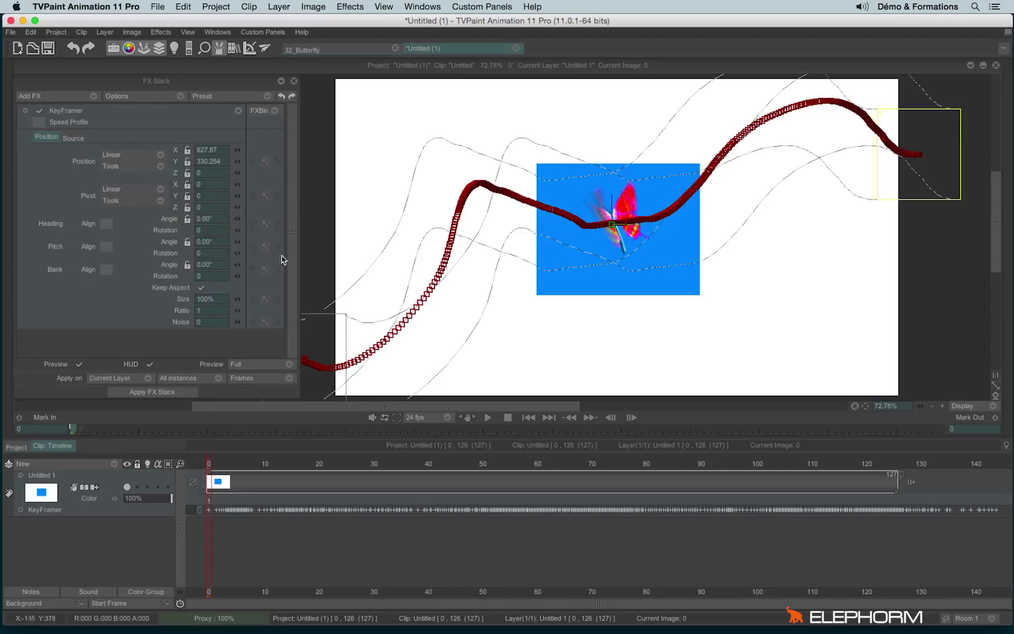
click(181, 465)
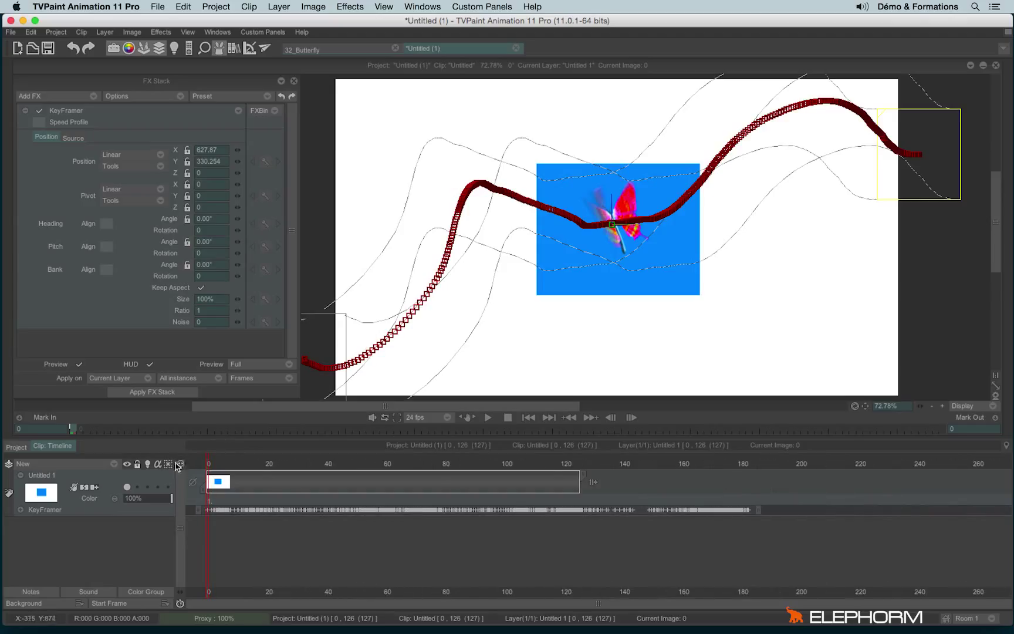
- Extend the layer to 190 frames, hide the HUD, and play back the butterfly's flight
drag(582, 478, 772, 485)
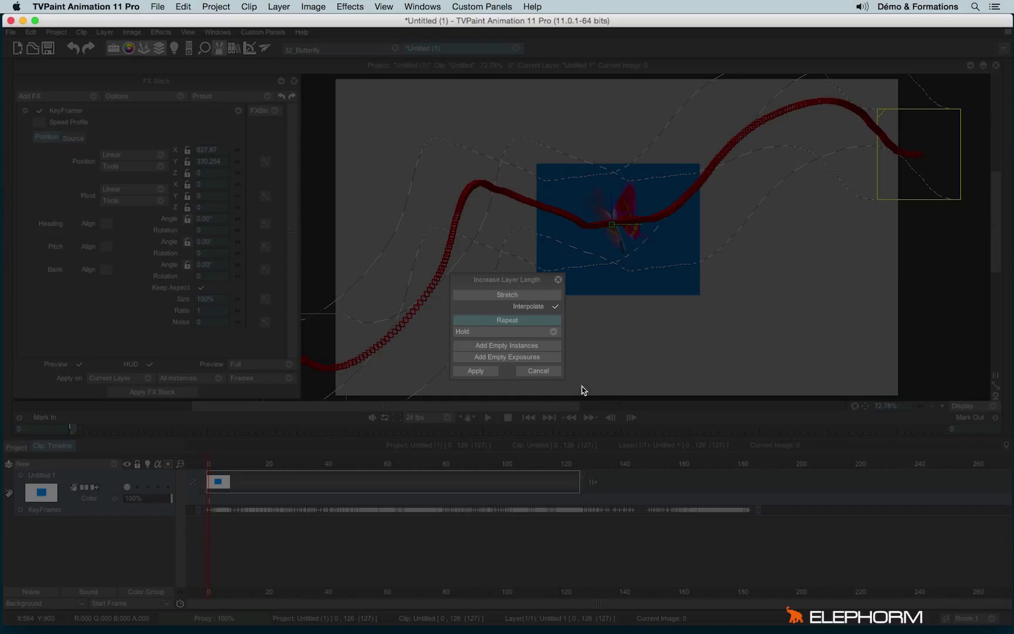
click(480, 372)
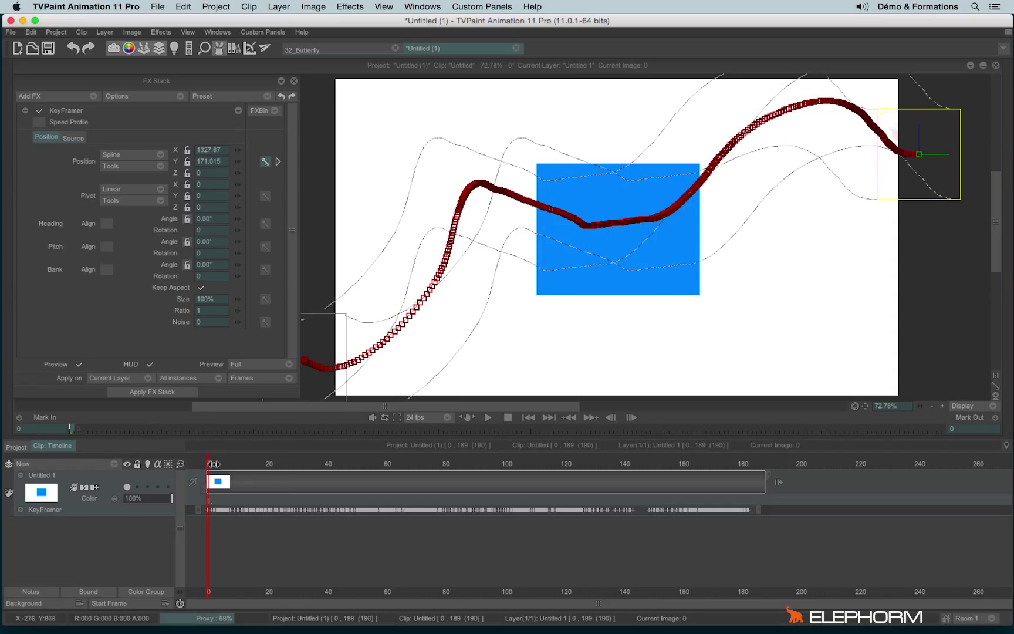
click(149, 364)
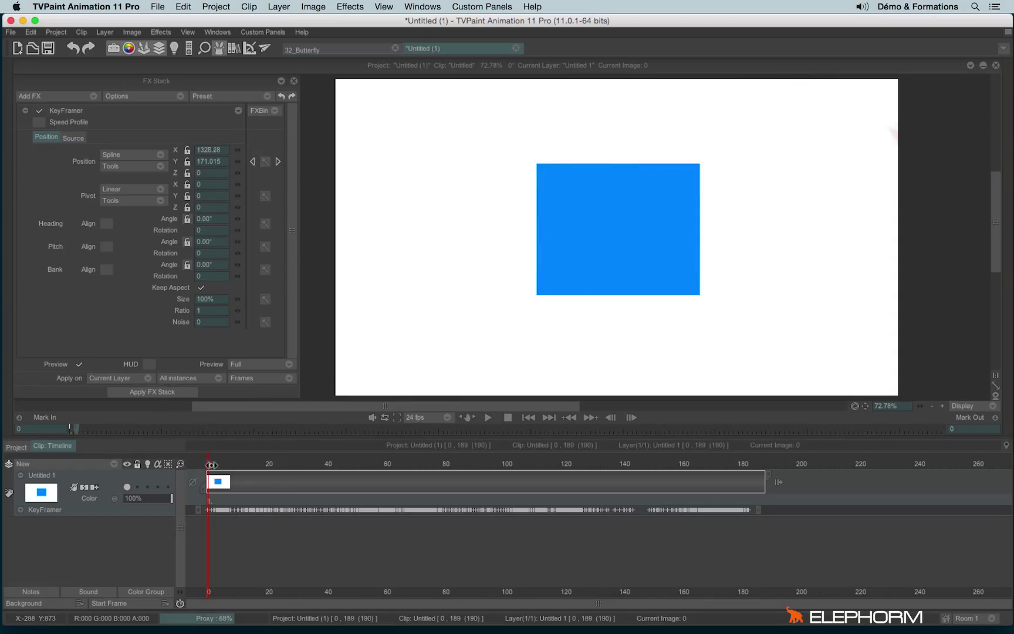
drag(209, 468, 741, 515)
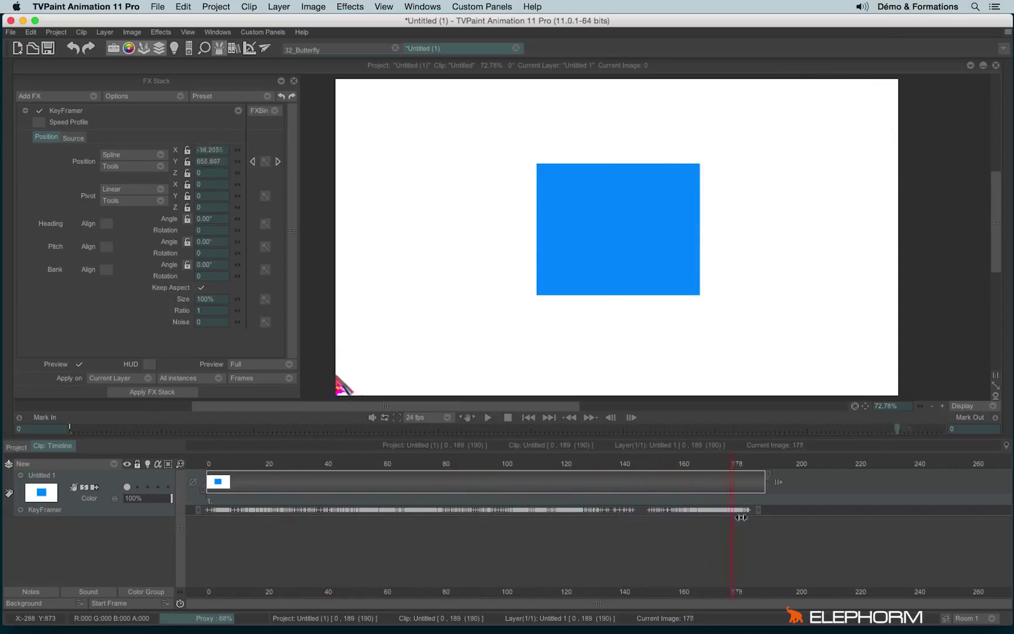
click(487, 418)
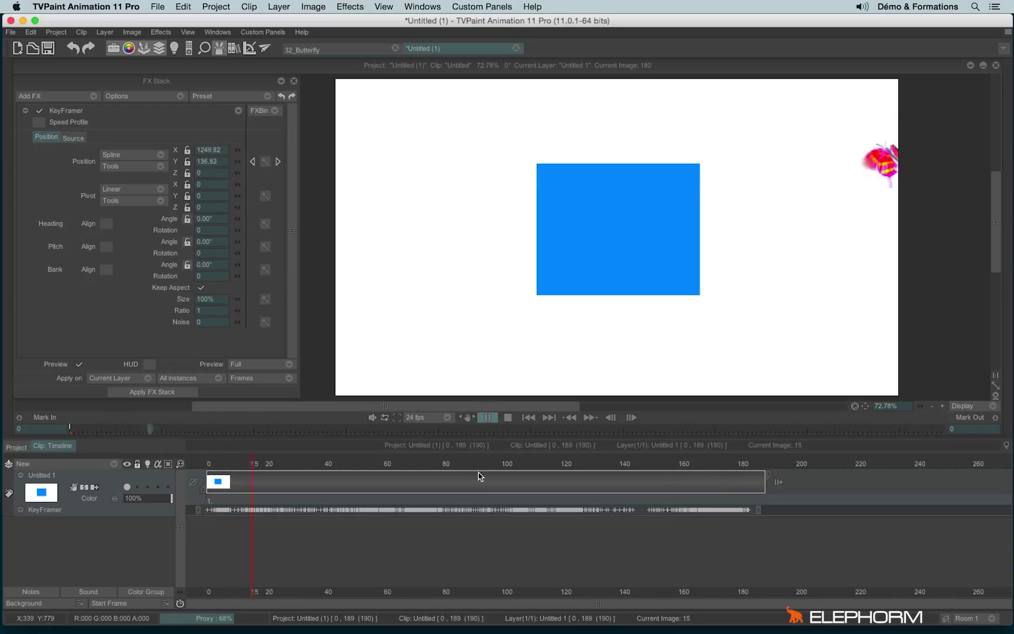